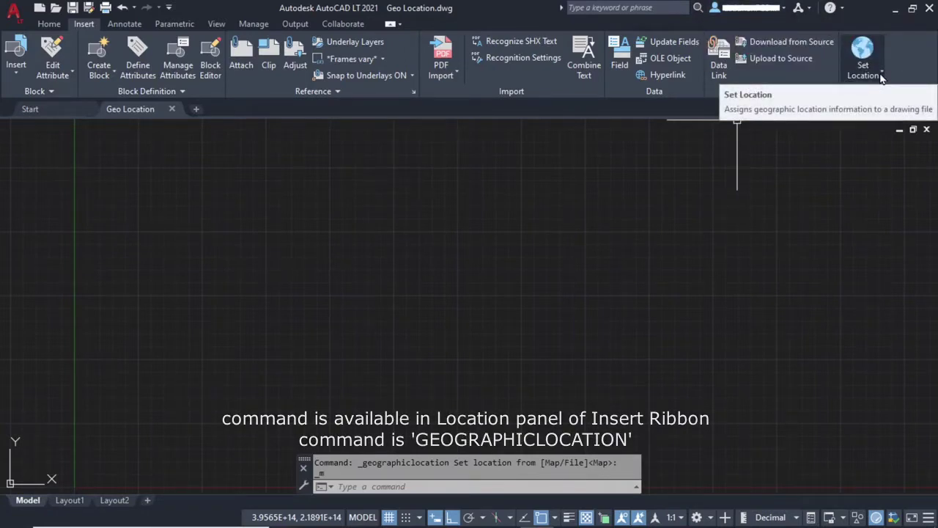
- Choose Set Location > From Map on the Insert tab to bring up the world map picker
click(882, 76)
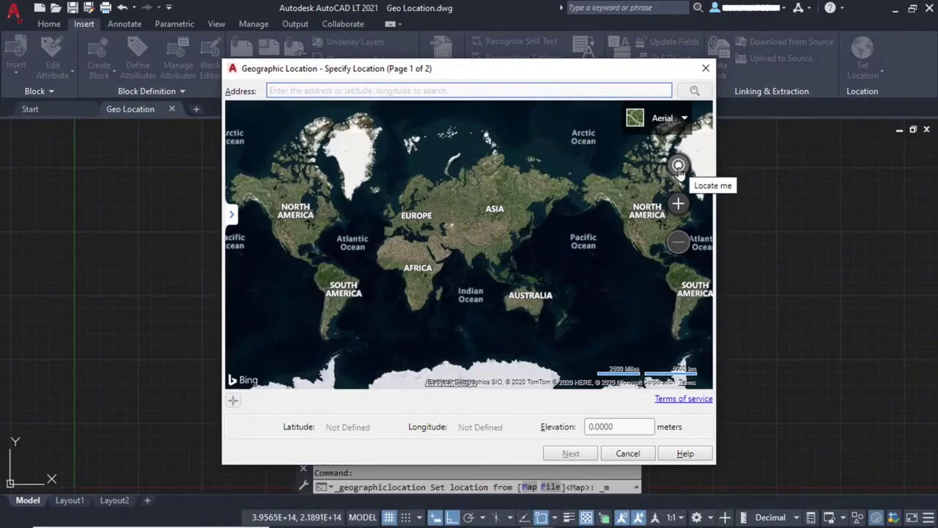
- Search 'new delhi india' and drop the marker at New Delhi (28.6324, 77.2188)
click(273, 90)
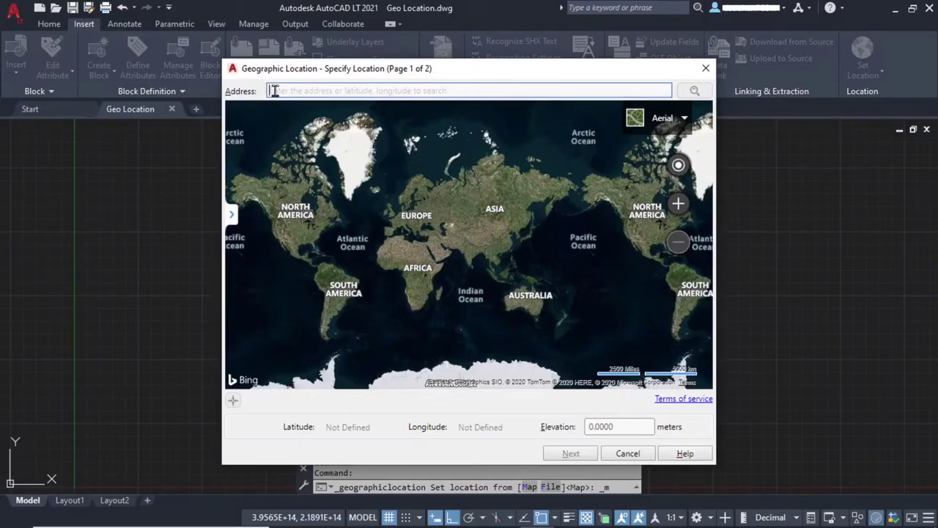
text(new delhi india)
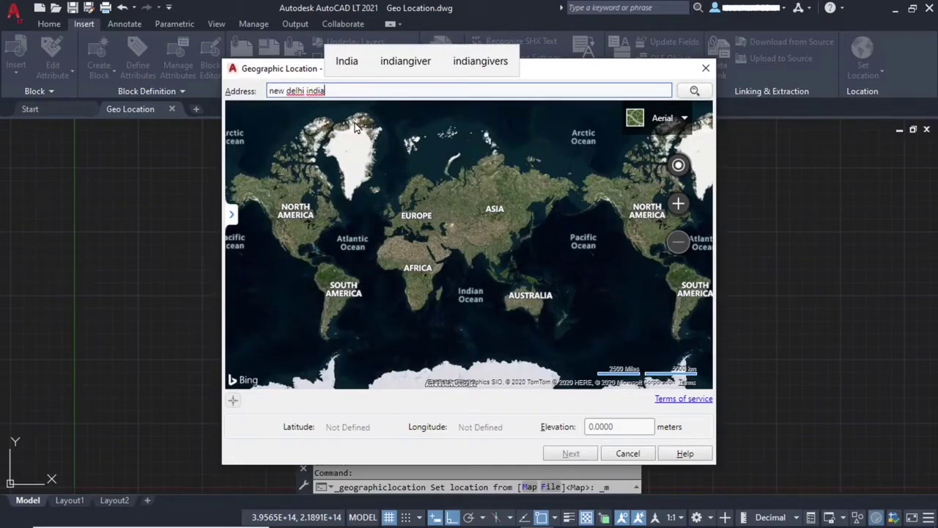
key(Return)
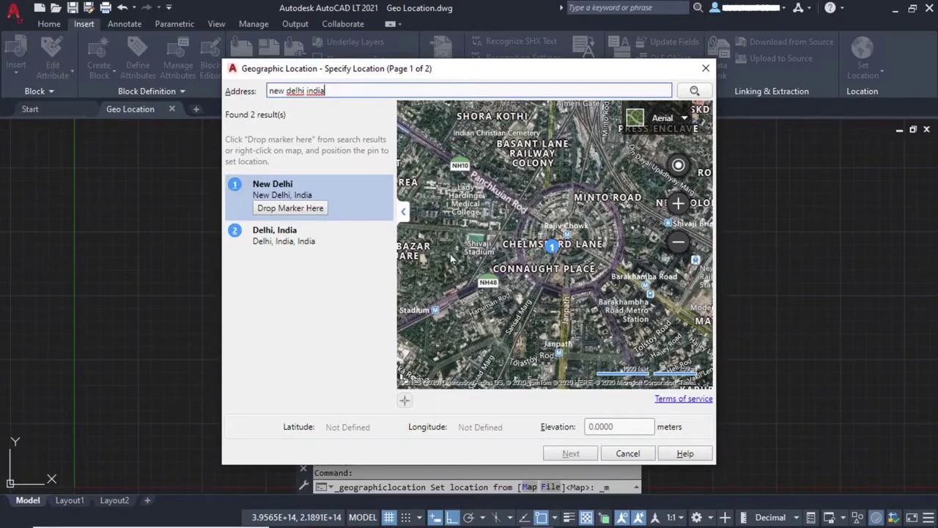
click(257, 233)
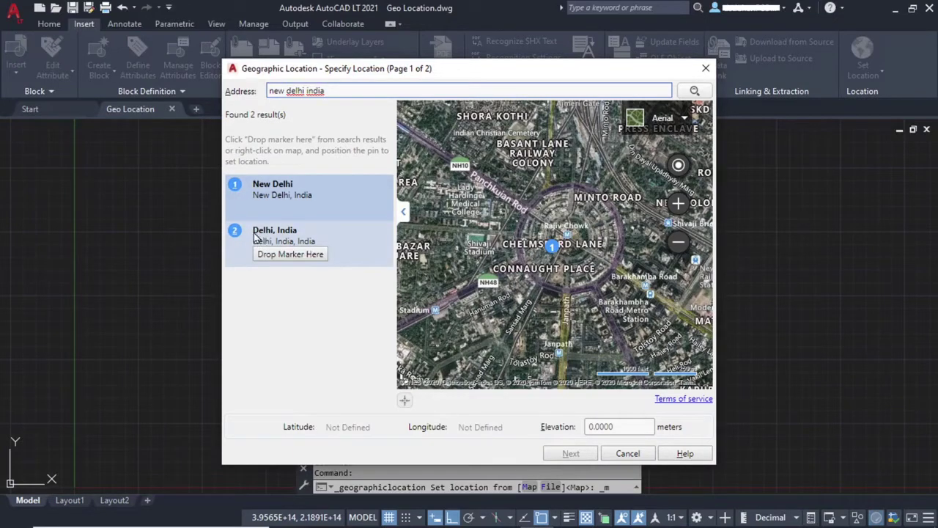
click(268, 239)
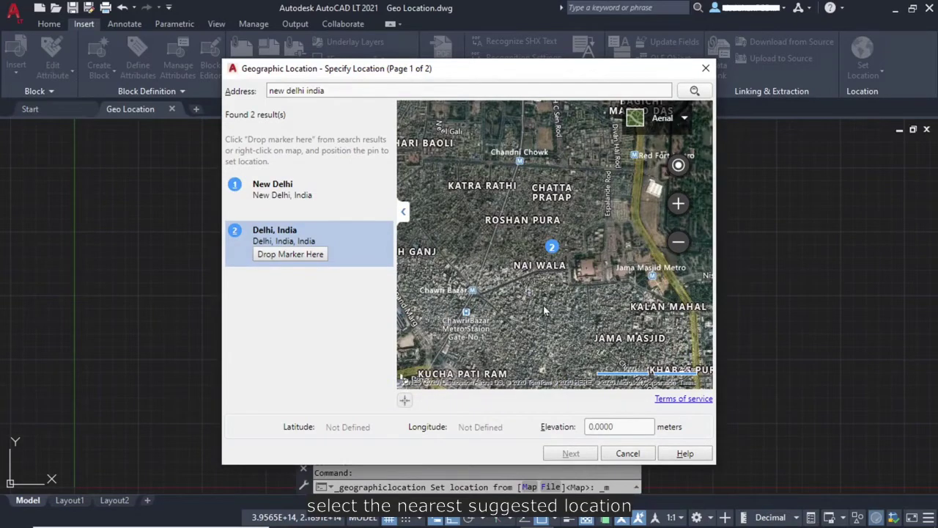
click(276, 190)
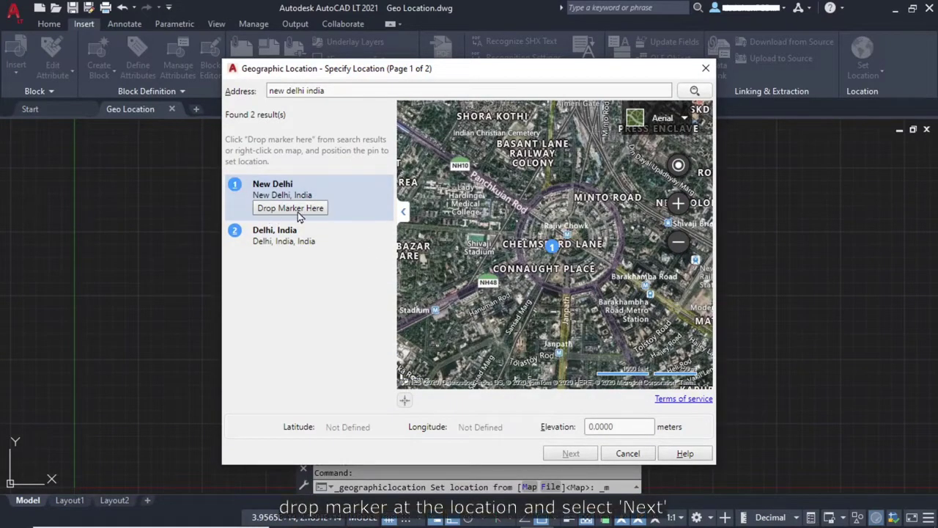
click(299, 211)
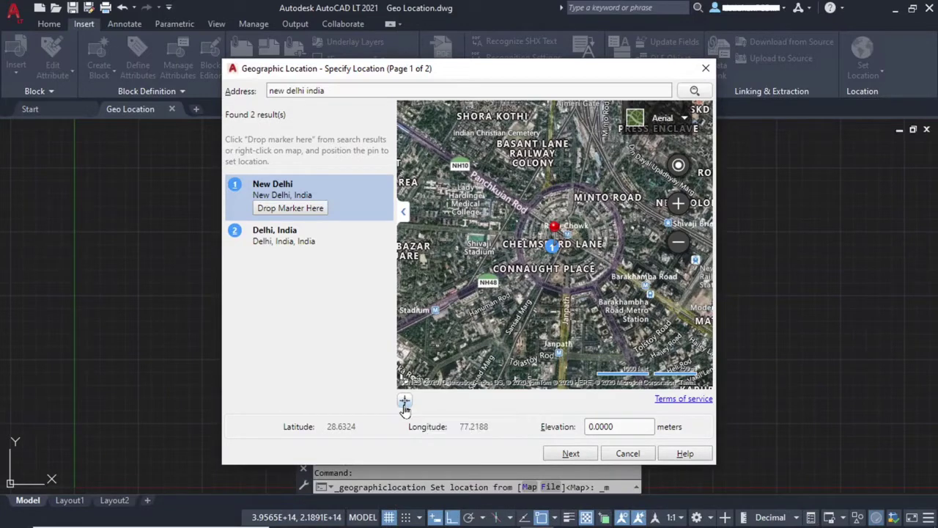
- Choose IND-I-M coordinates, (GMT+05:30) New Delhi time zone, and Meters units despite the mismatch
click(571, 454)
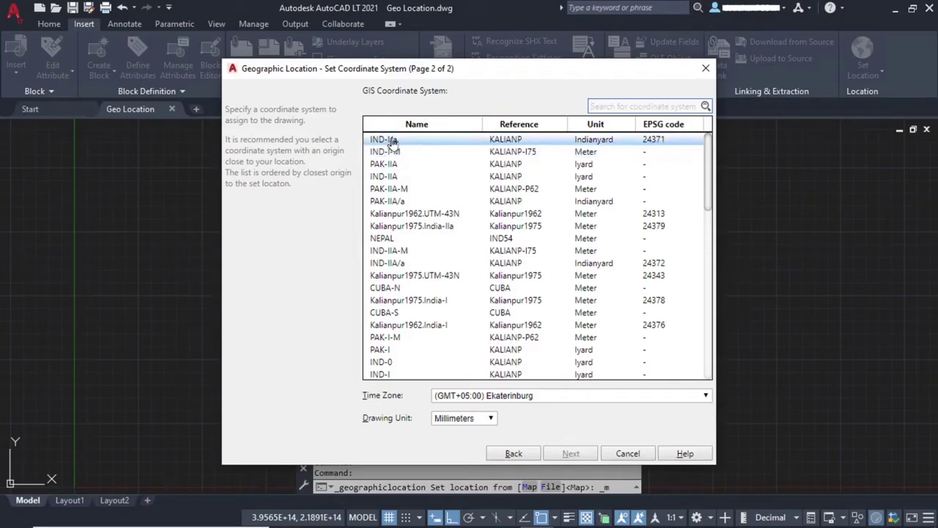
click(600, 154)
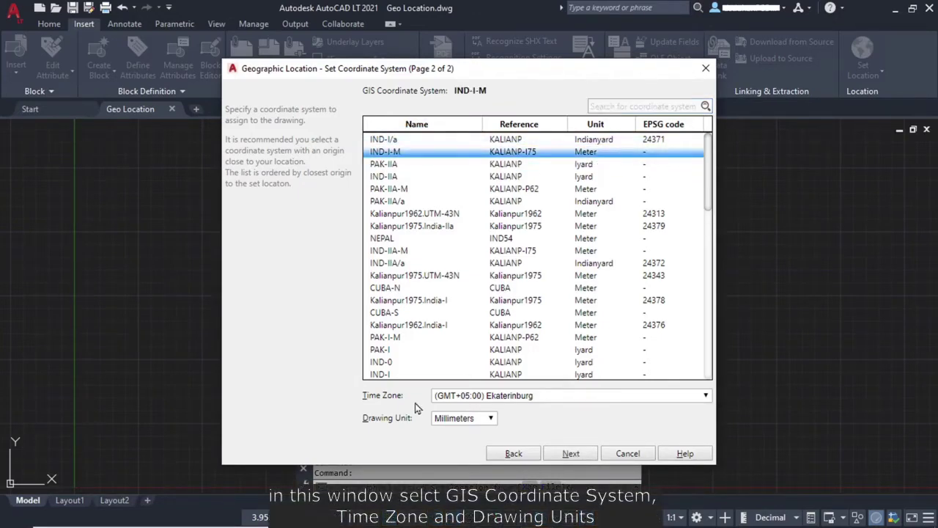
click(612, 397)
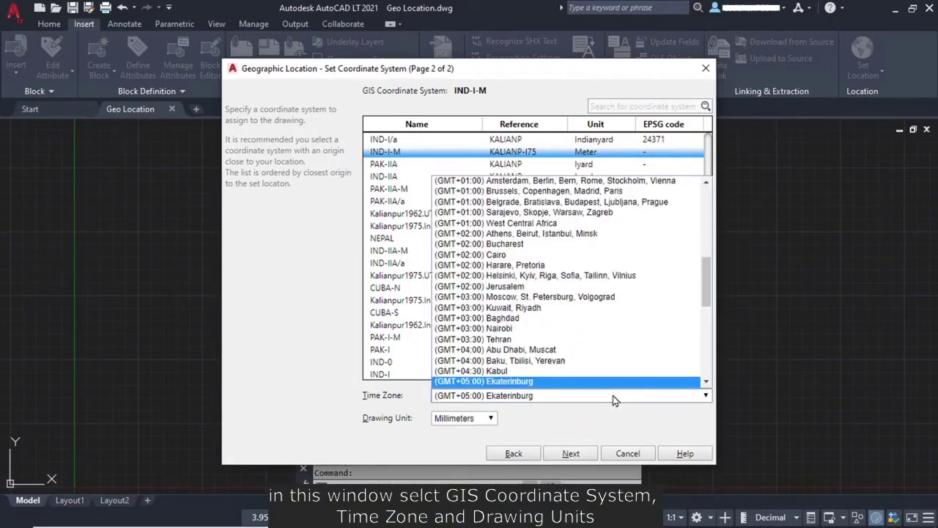
scroll(540, 362, down, 2)
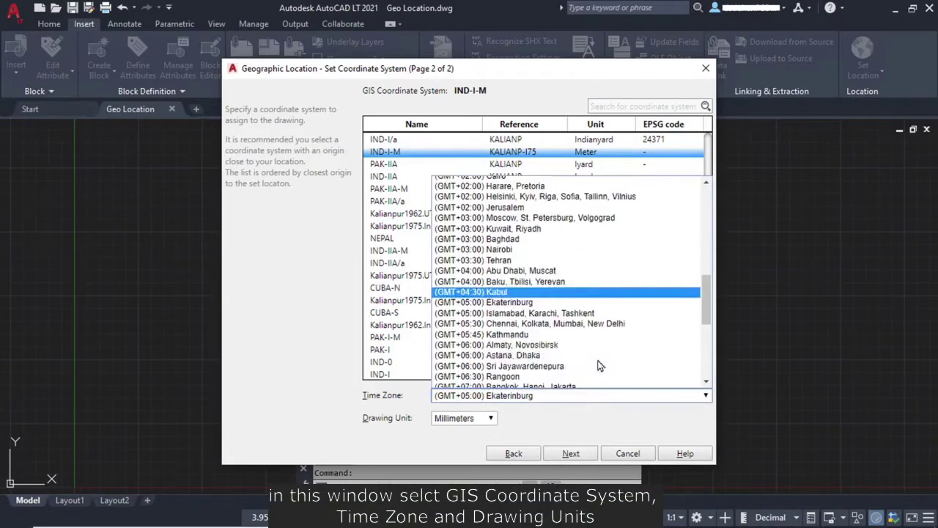
click(564, 325)
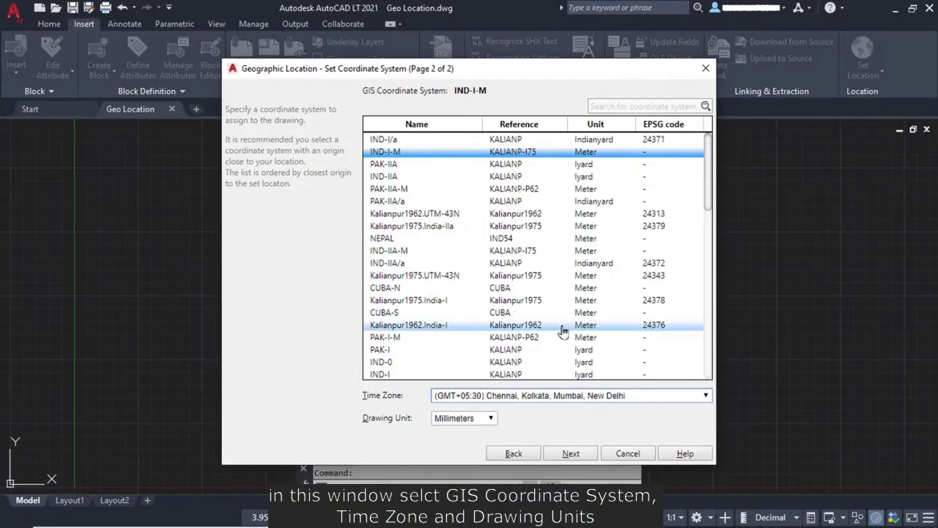
click(481, 420)
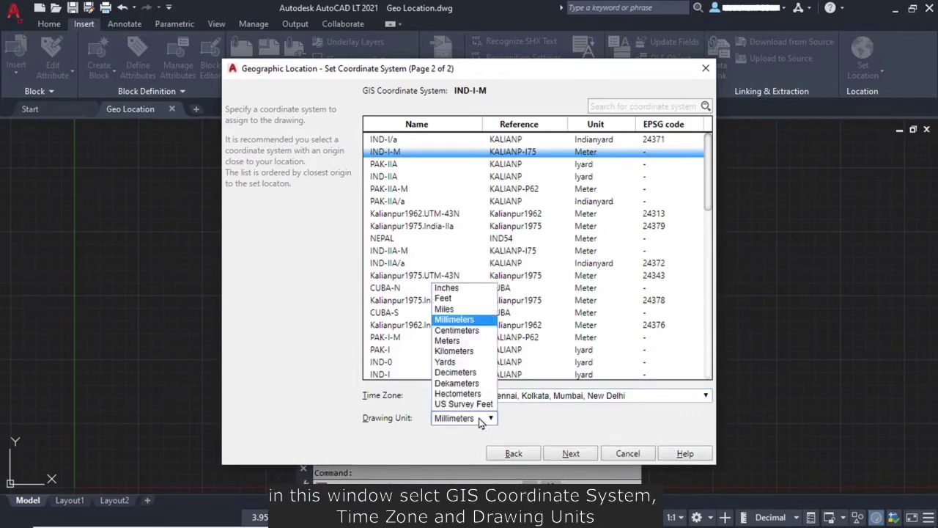
click(448, 341)
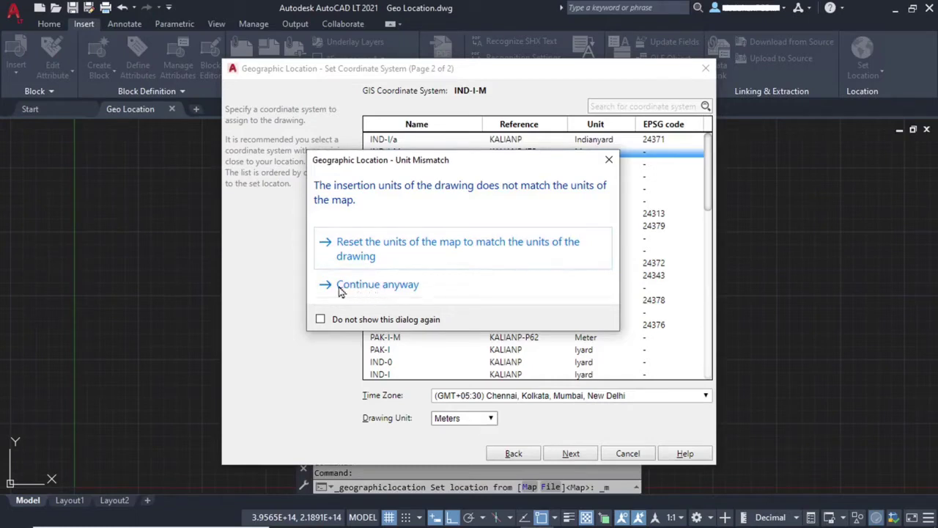
click(361, 285)
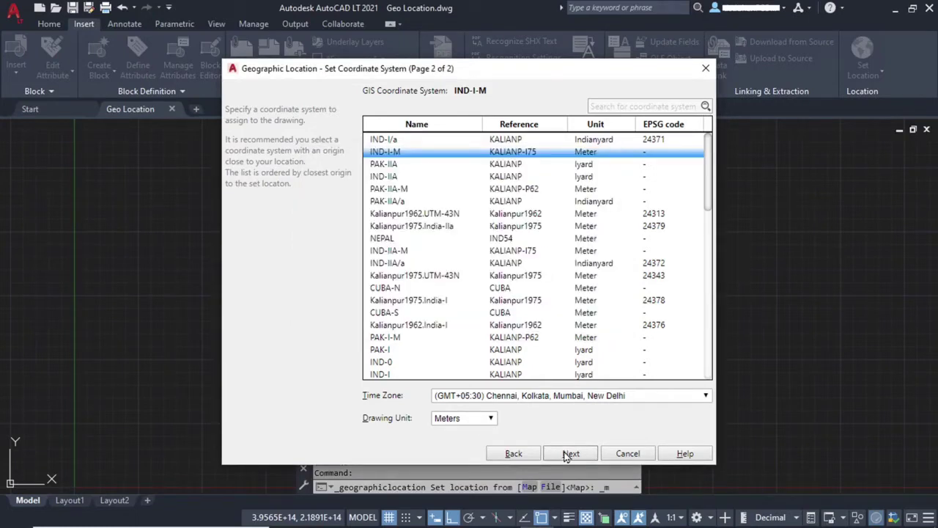
- Accept the drawing origin as the location point with Ortho turned off
click(570, 455)
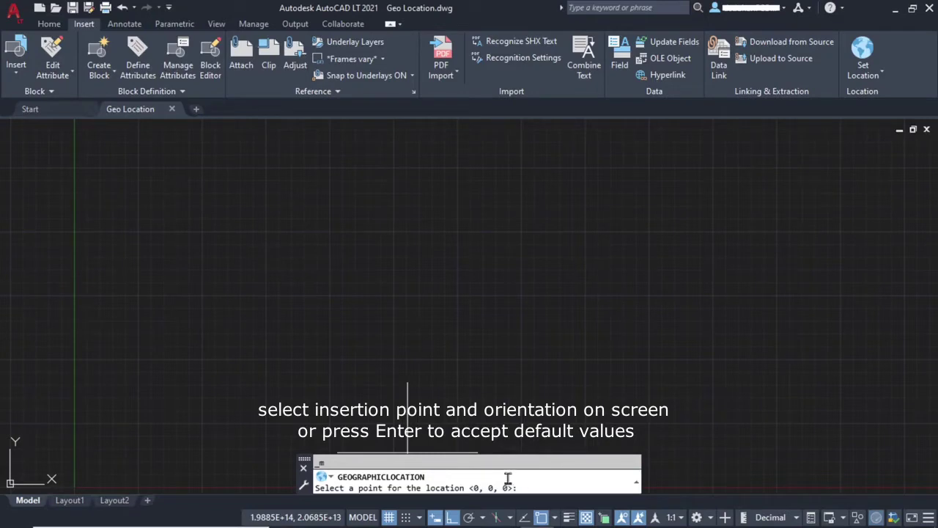
key(Return)
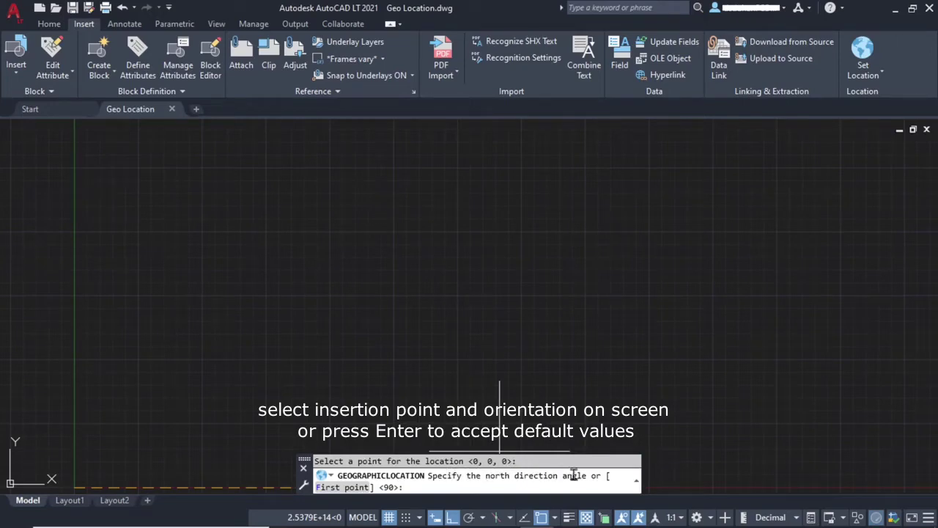
key(F8)
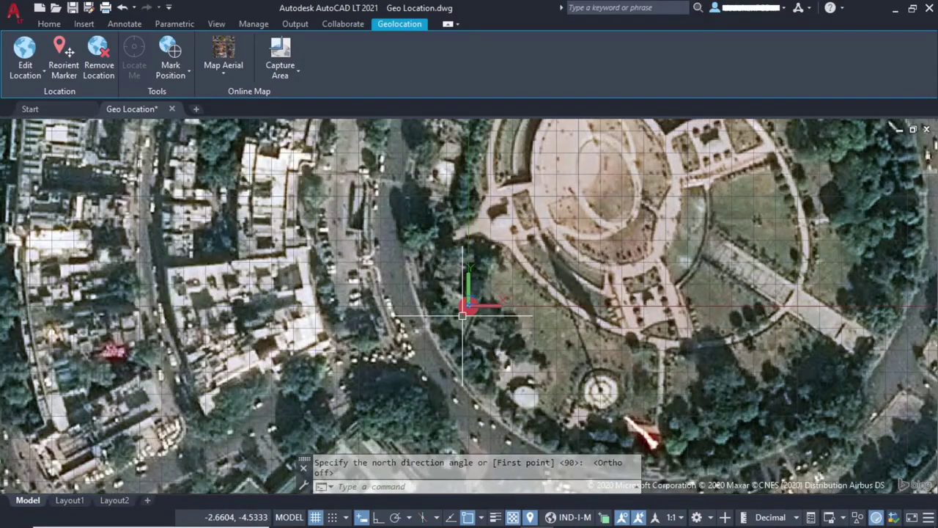
scroll(462, 315, down, 4)
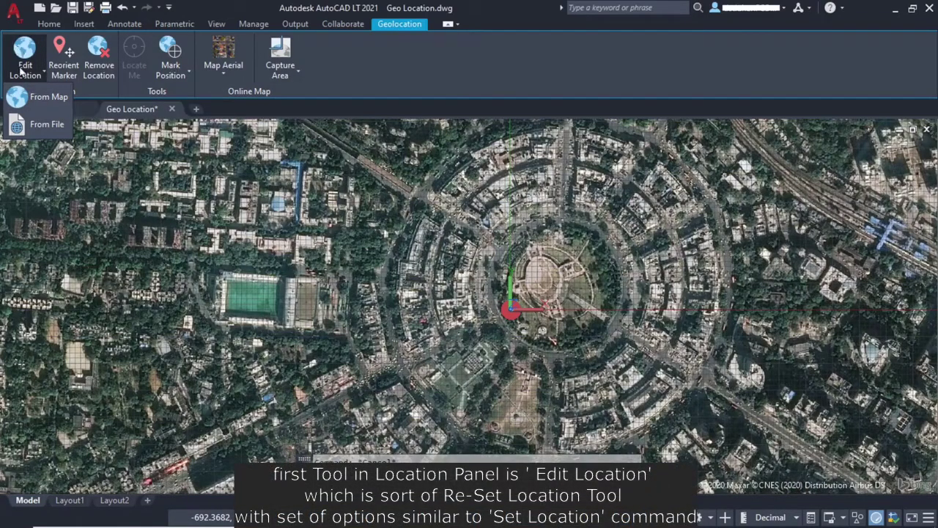
click(27, 105)
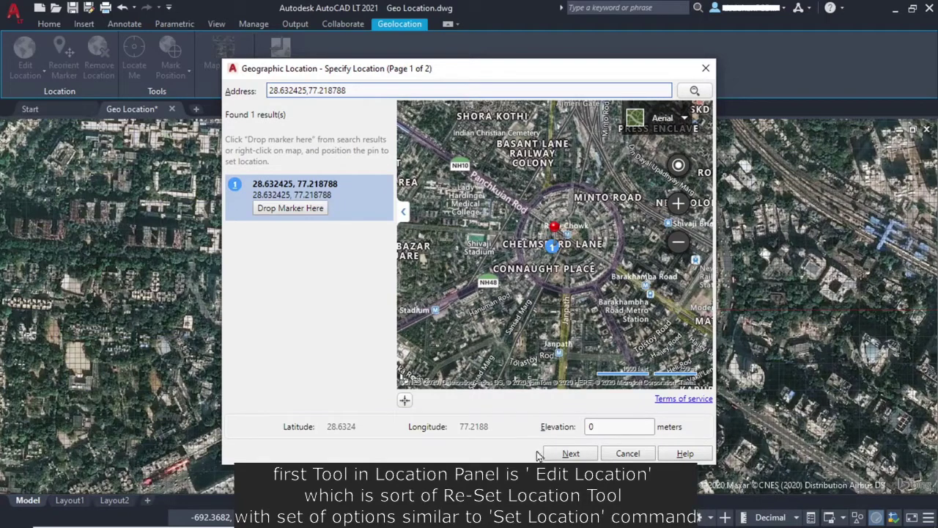
click(629, 454)
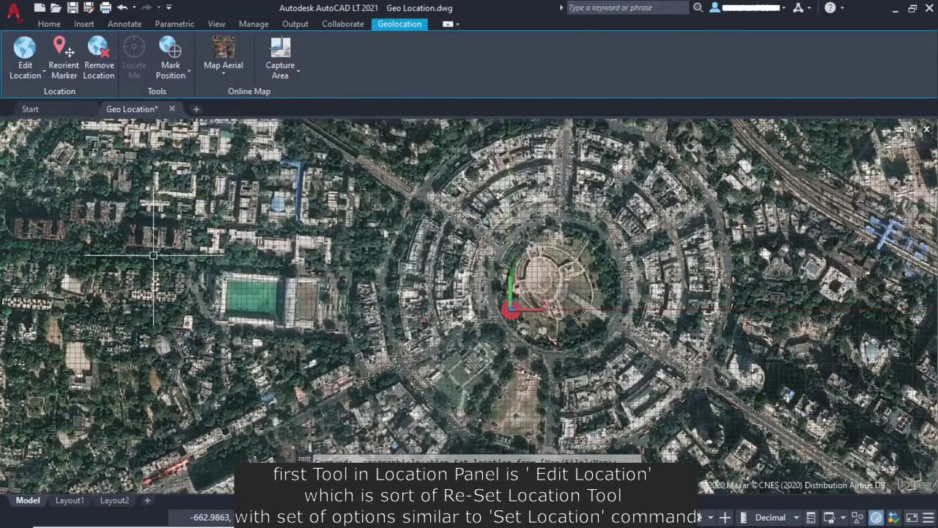
click(38, 72)
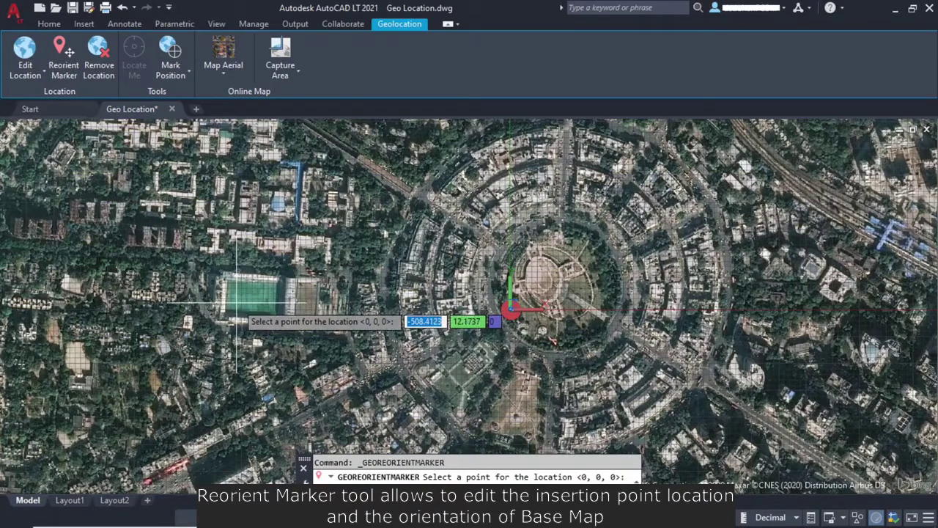
key(Return)
text(45)
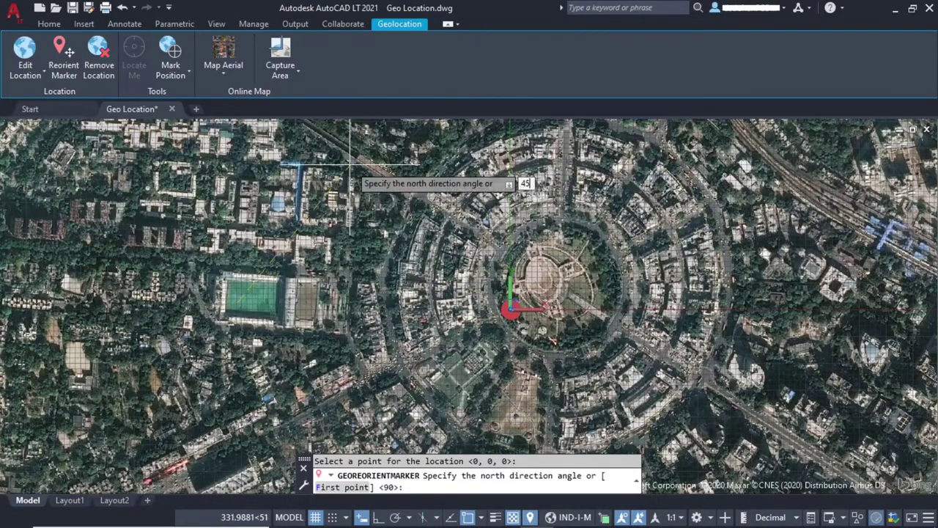
key(Return)
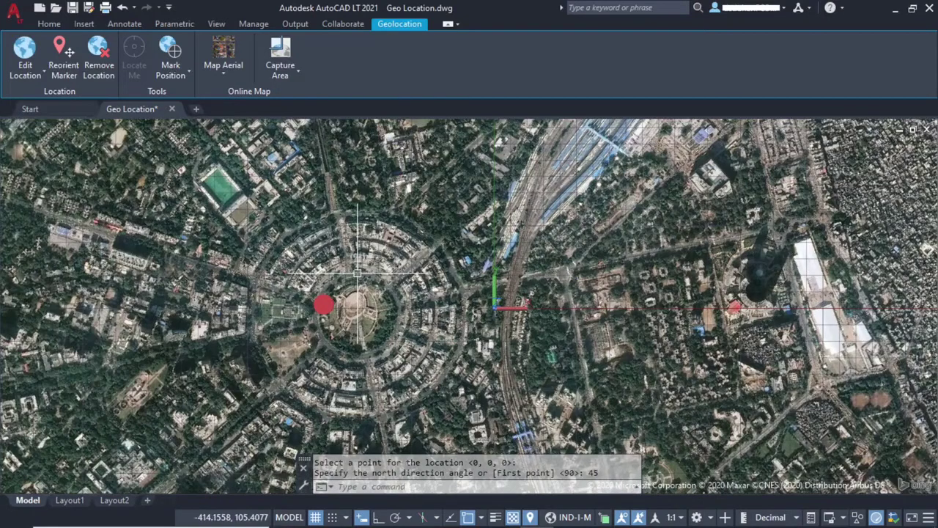
text(u)
key(Return)
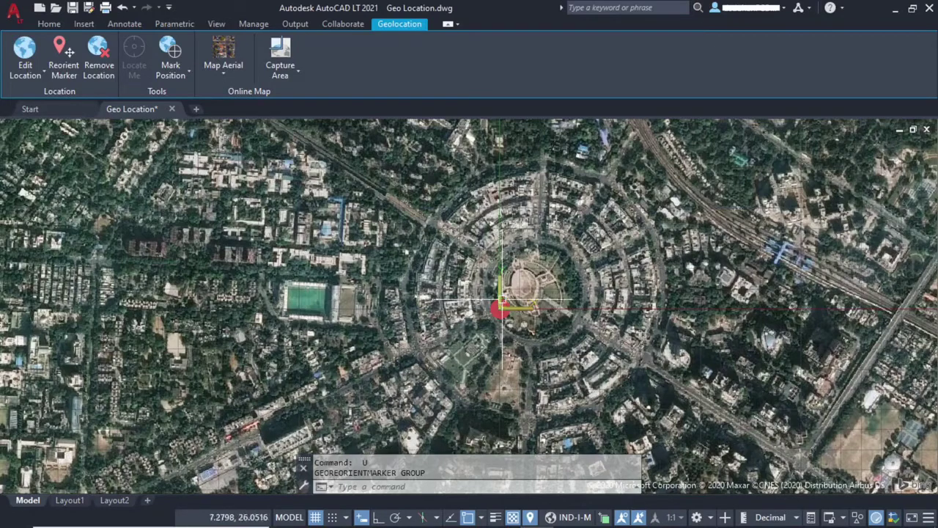
click(63, 77)
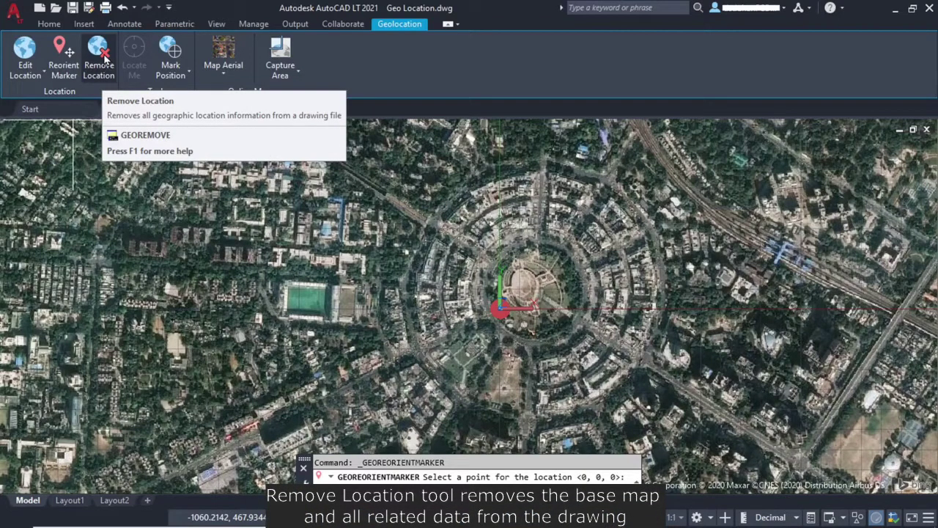
click(102, 57)
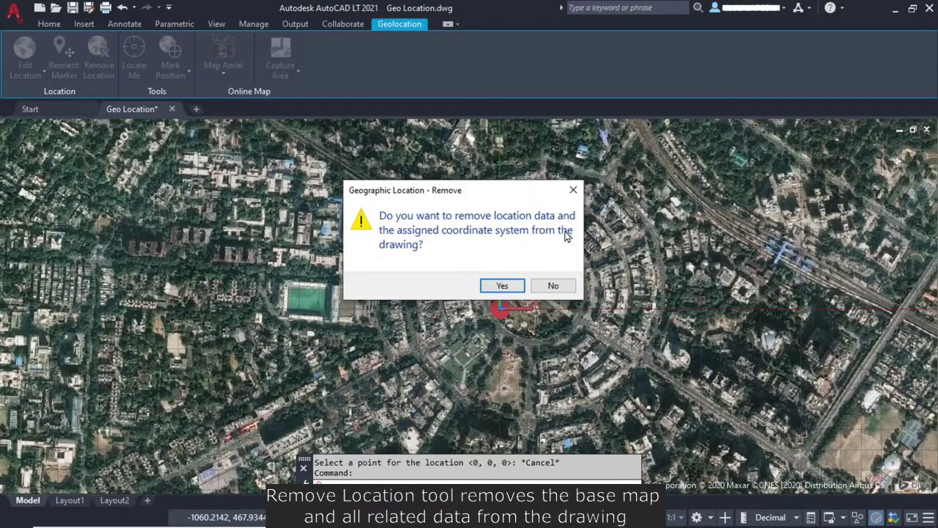
click(503, 286)
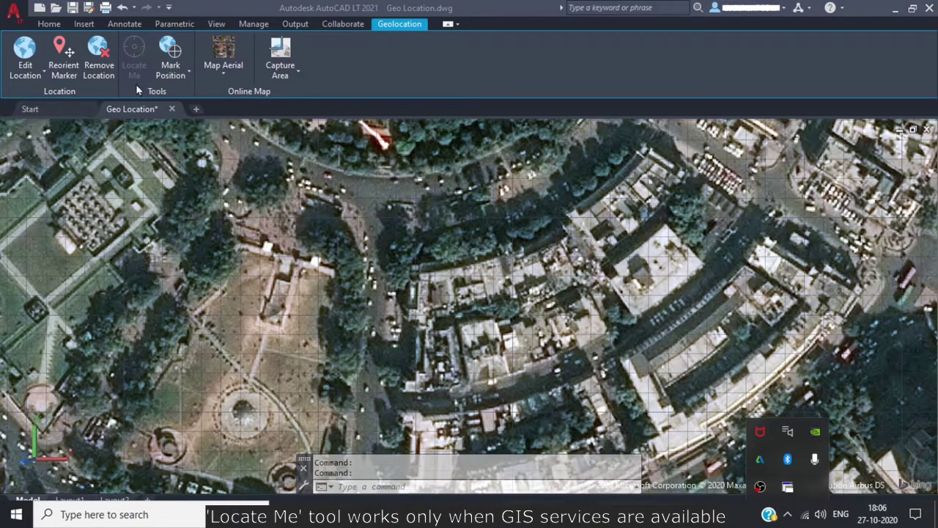
- Run Mark Position > Point (GEOMARKPOINT) from the Geolocation tab
click(188, 74)
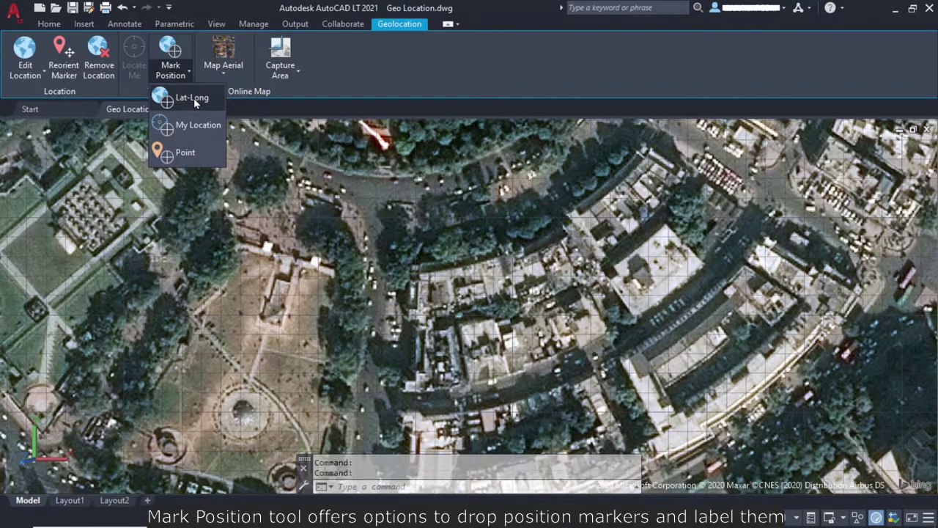
click(166, 154)
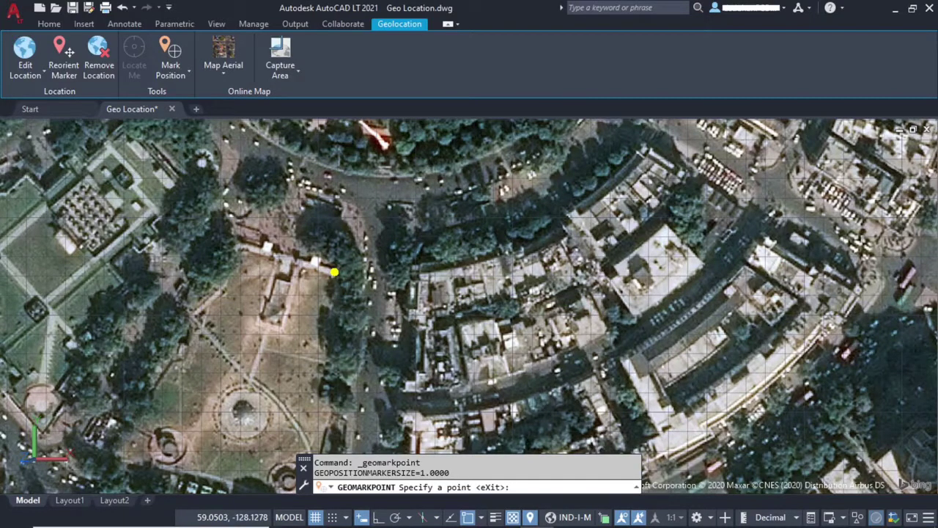
- Place position markers at the park's roadside edge, the wall's west end and the southwest corner
click(333, 273)
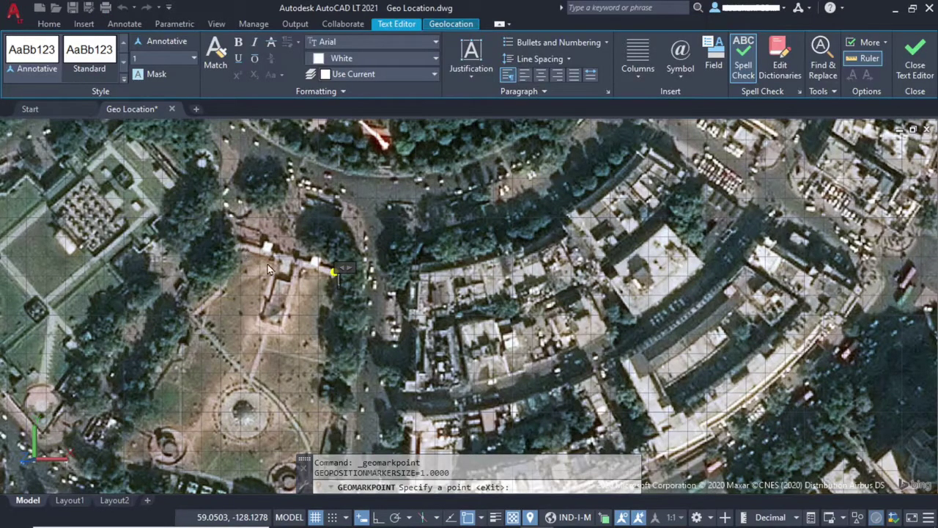
text(a)
click(253, 264)
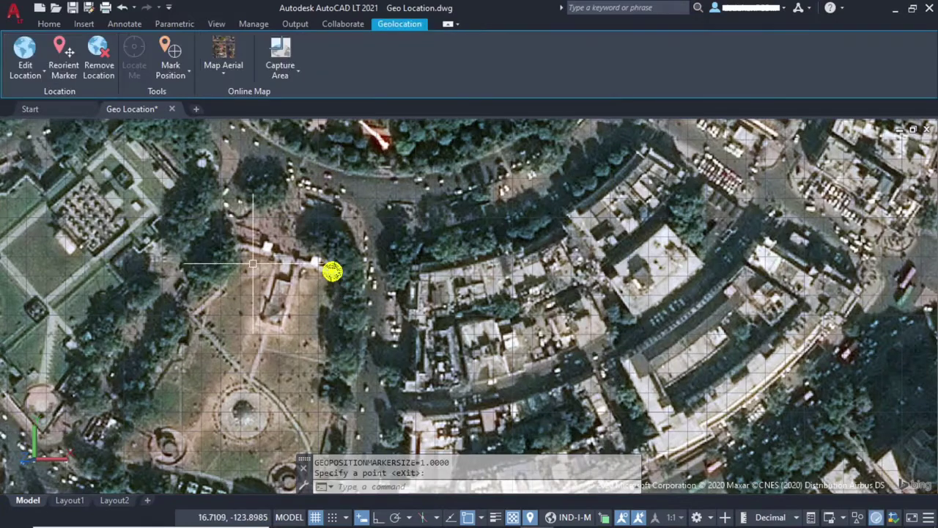
key(Return)
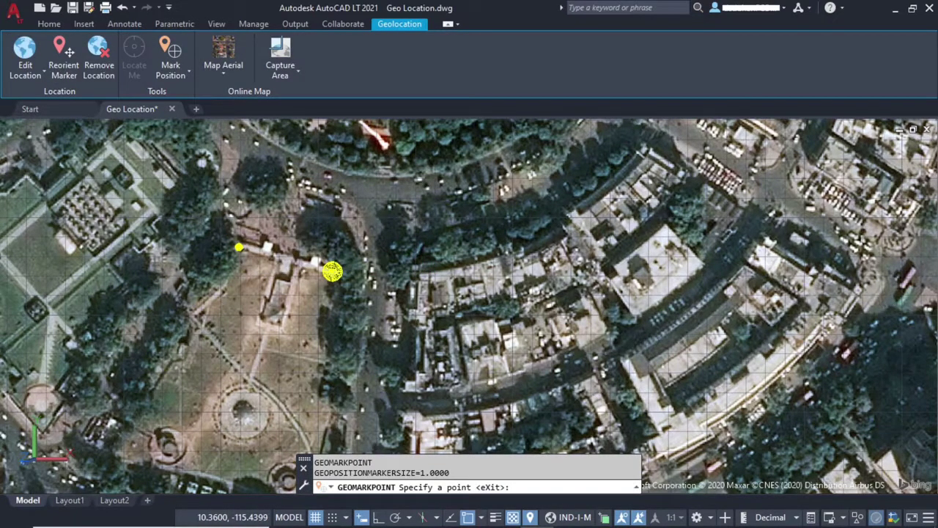
click(239, 247)
click(262, 281)
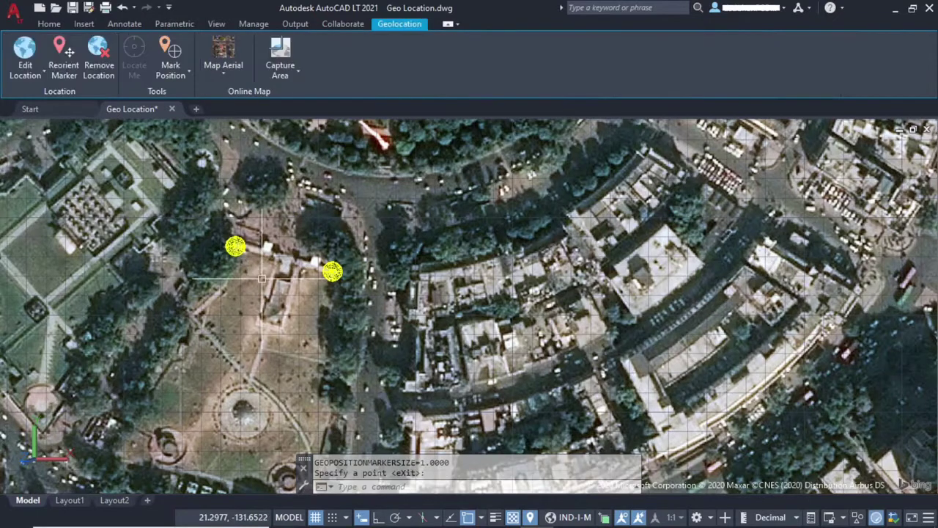
key(Return)
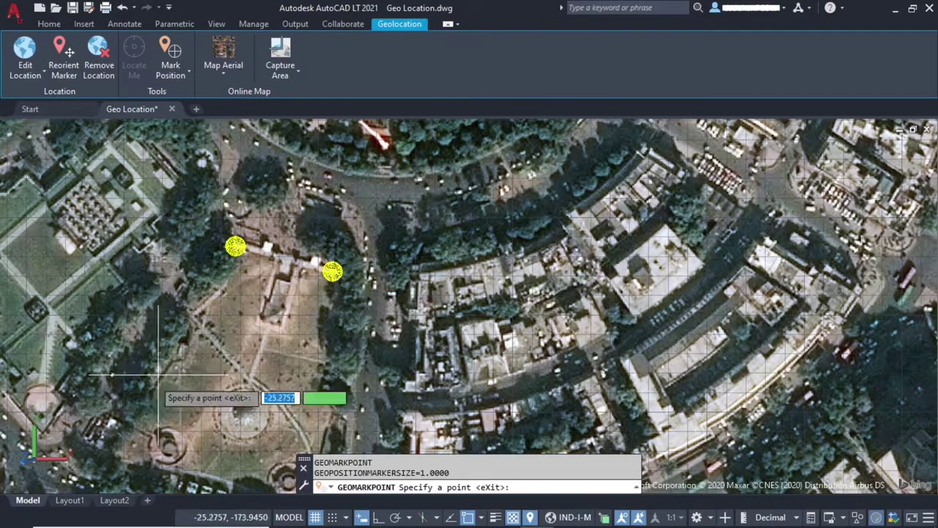
click(103, 450)
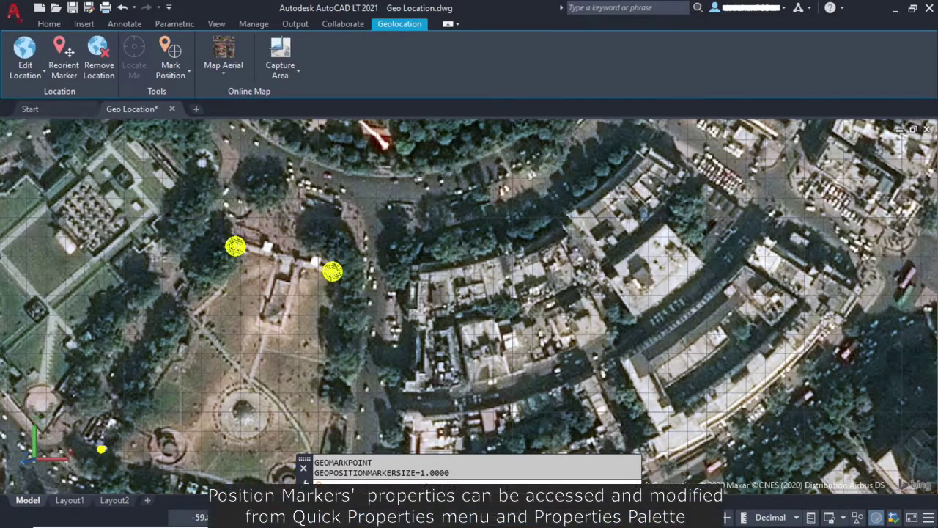
- Pan around the markers and end the marker placement command
scroll(330, 271, down, 2)
scroll(166, 240, up, 4)
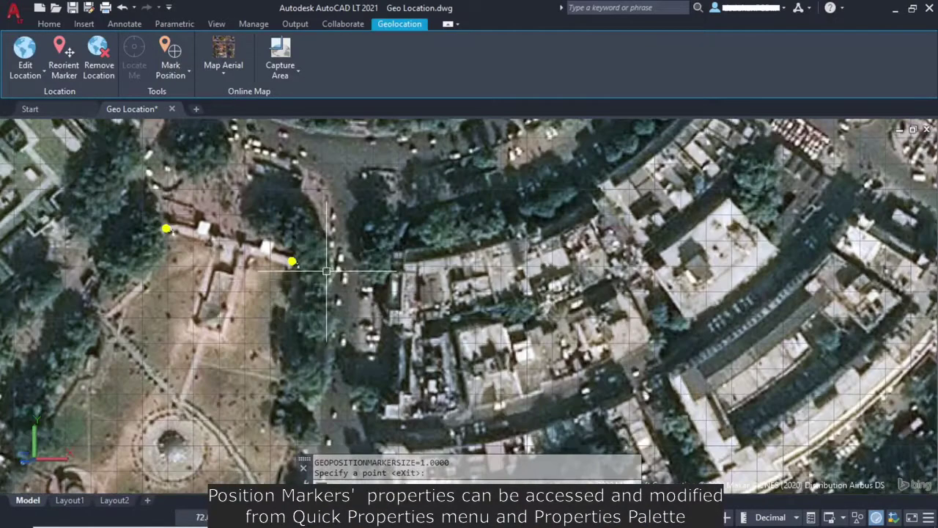
scroll(167, 240, up, 3)
scroll(314, 226, down, 2)
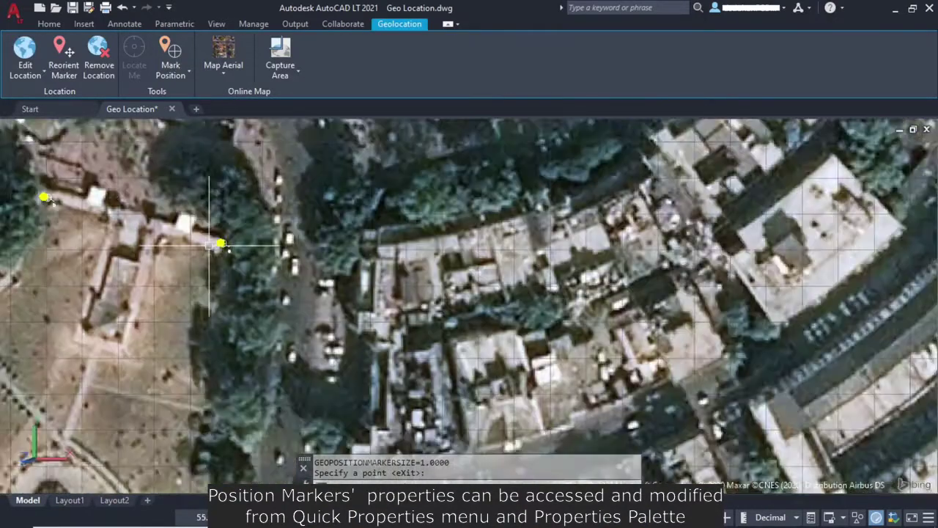
middle_drag(218, 242, 481, 295)
key(Return)
scroll(484, 300, up, 5)
- Review marker b's latitude 28.6314, longitude 77.2189 and elevation in Properties, then close it
text(mo)
key(Return)
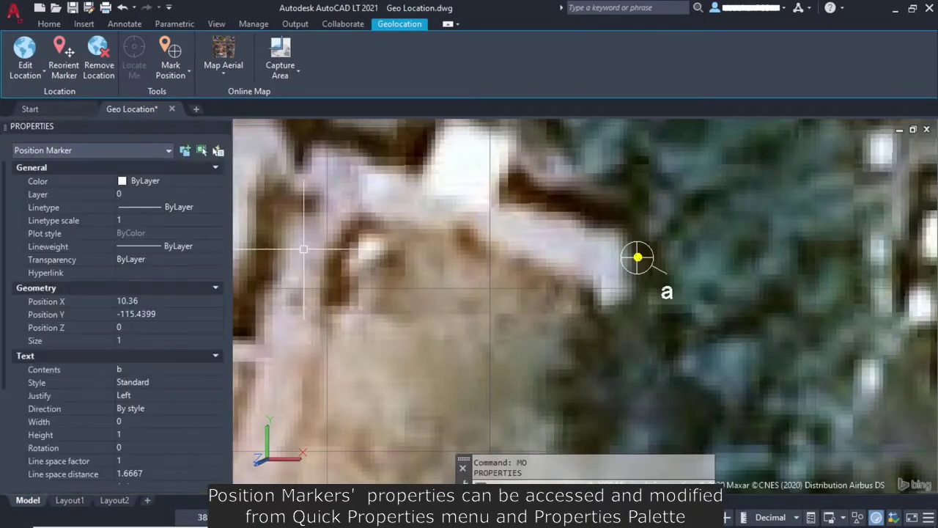
scroll(161, 303, down, 5)
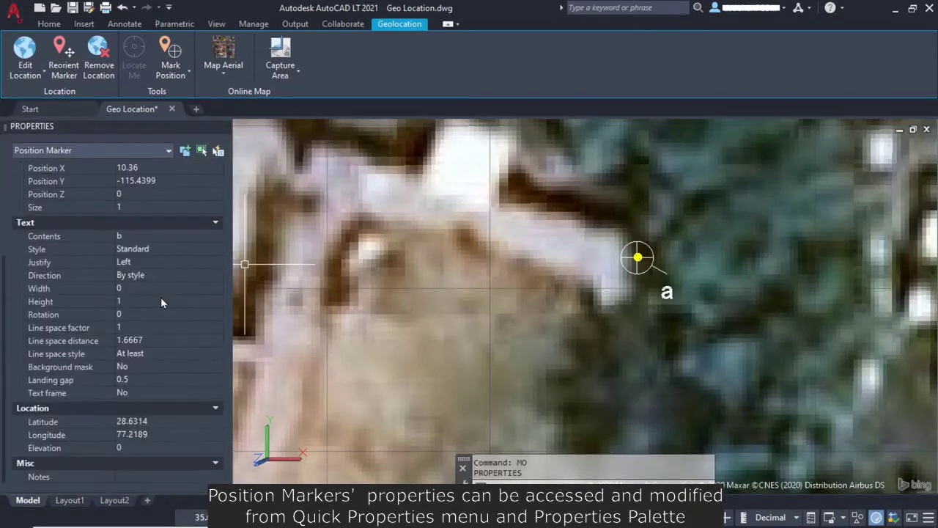
click(34, 423)
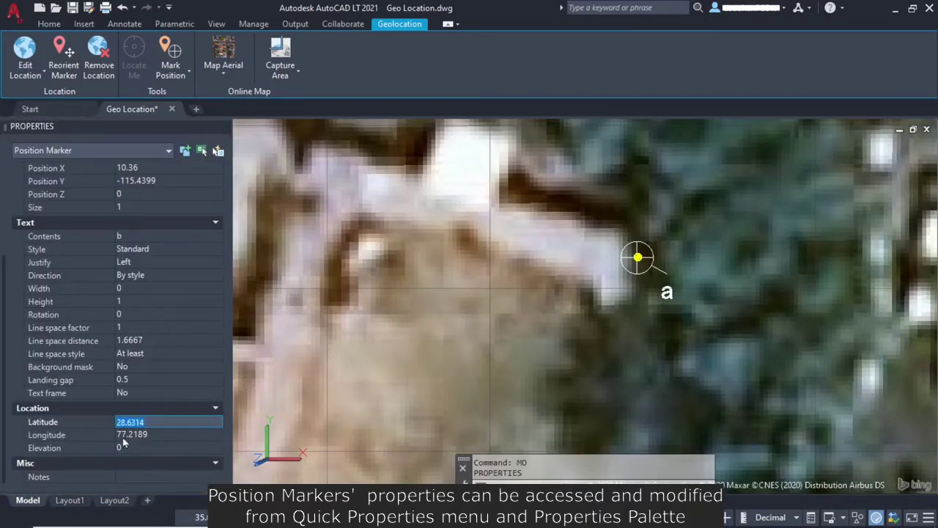
click(60, 446)
click(65, 438)
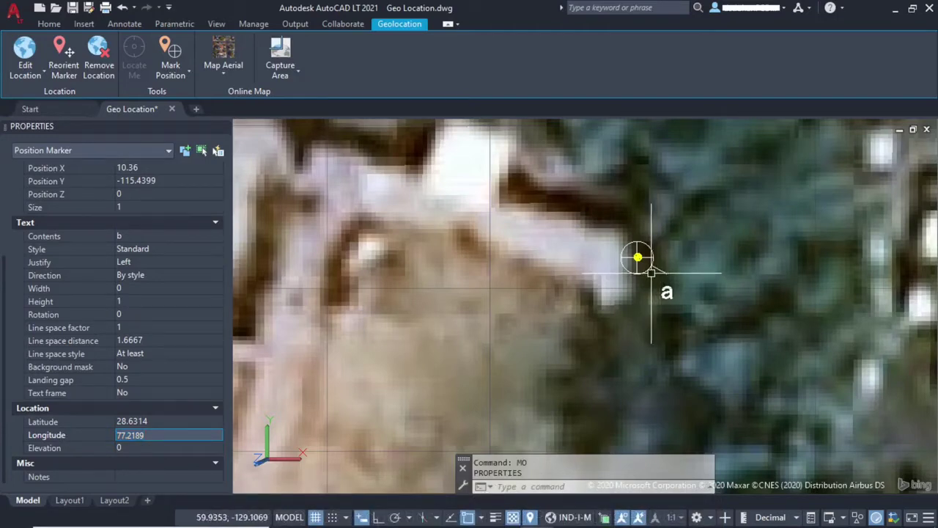
scroll(168, 339, up, 3)
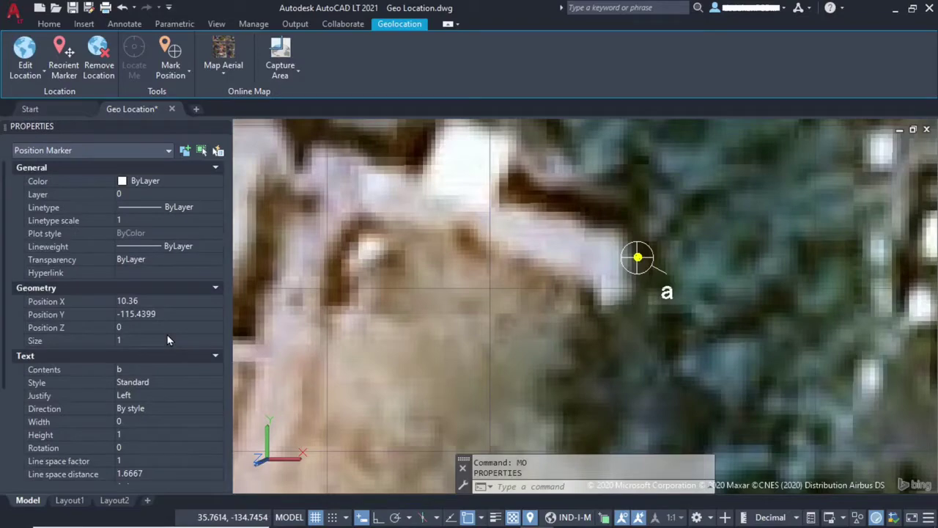
key(ctrl+1)
- Zoom the map back out and start the LINE command with L
scroll(386, 285, down, 5)
scroll(386, 285, up, 4)
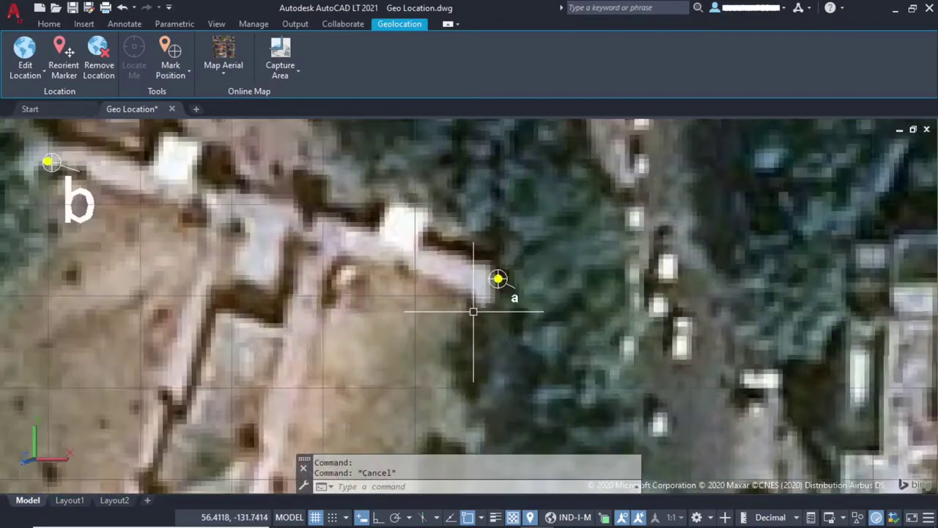
scroll(385, 285, up, 1)
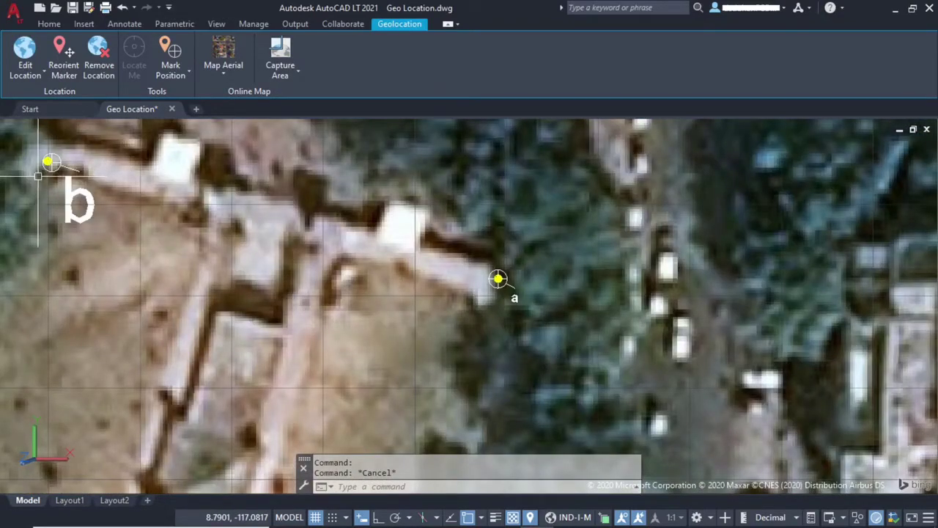
scroll(498, 279, down, 5)
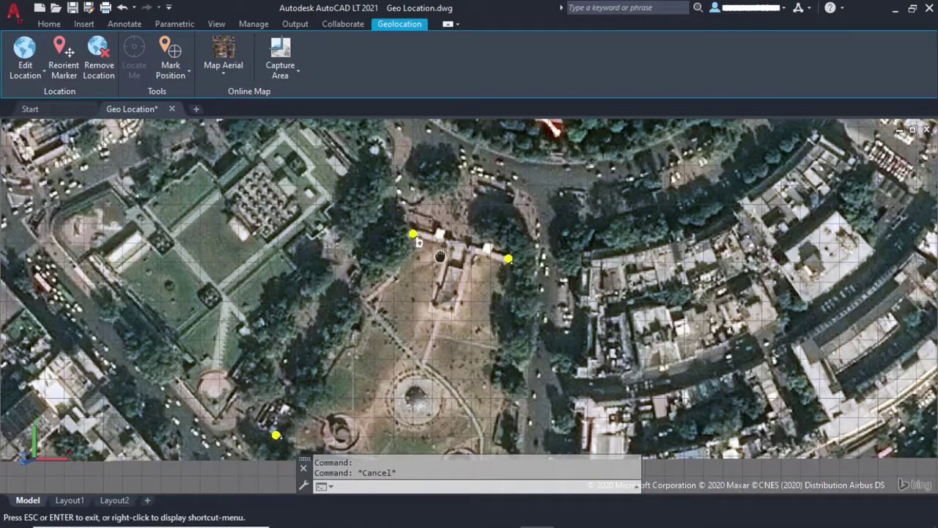
text(L)
key(Return)
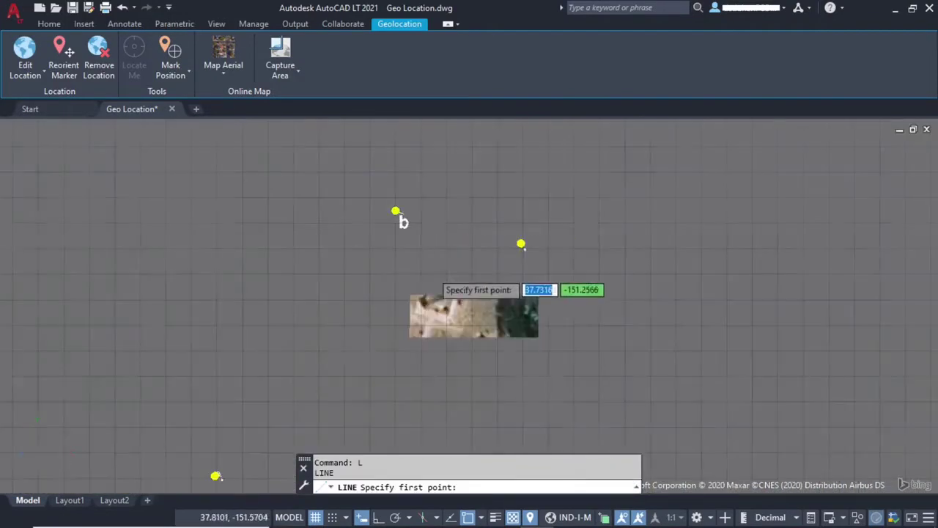
- Draw a line from marker b to the eastern marker, then end LINE
scroll(407, 232, up, 2)
scroll(400, 224, up, 2)
scroll(395, 225, up, 3)
scroll(396, 225, down, 3)
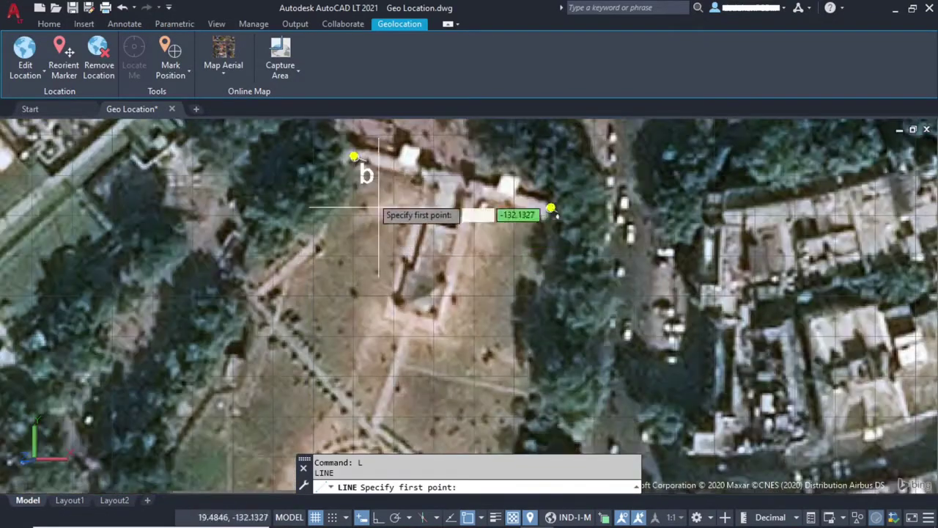
click(440, 199)
scroll(550, 211, up, 3)
scroll(553, 213, down, 3)
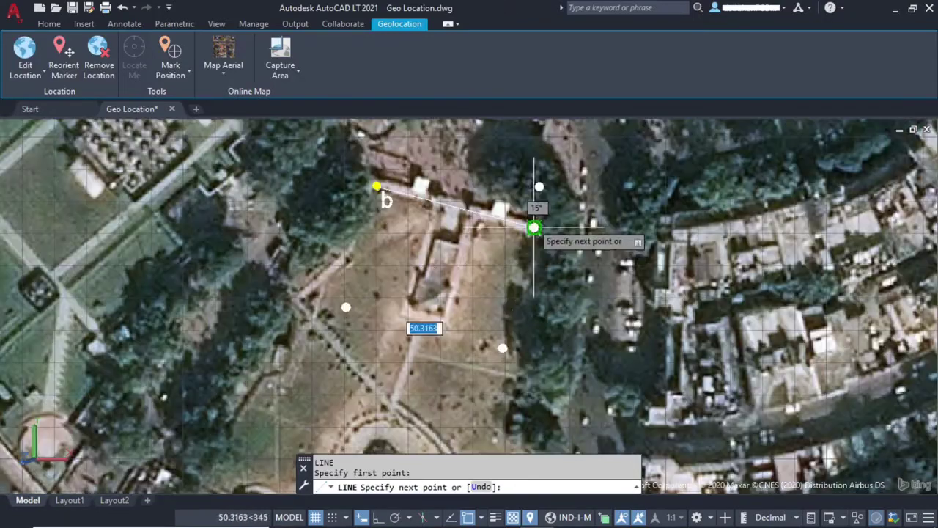
click(534, 226)
scroll(521, 233, down, 2)
scroll(503, 237, up, 2)
key(Escape)
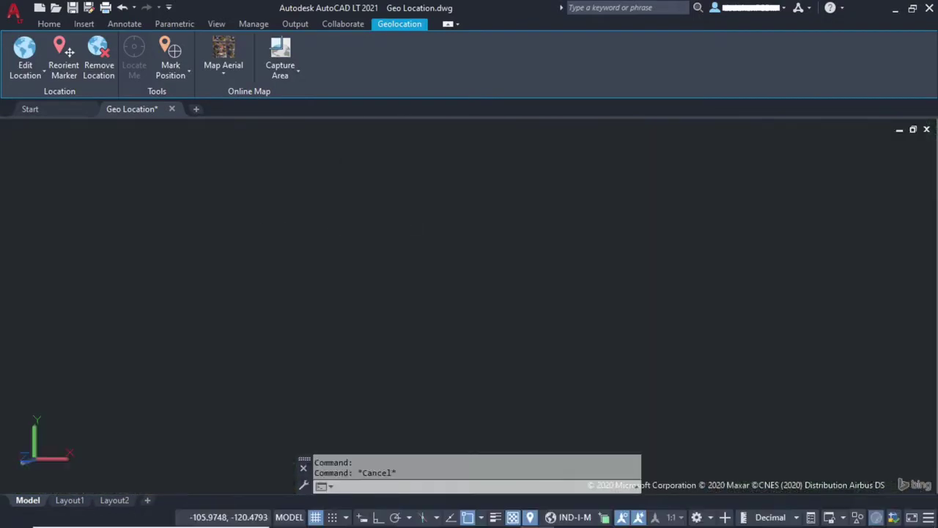
scroll(387, 314, up, 3)
scroll(453, 389, up, 1)
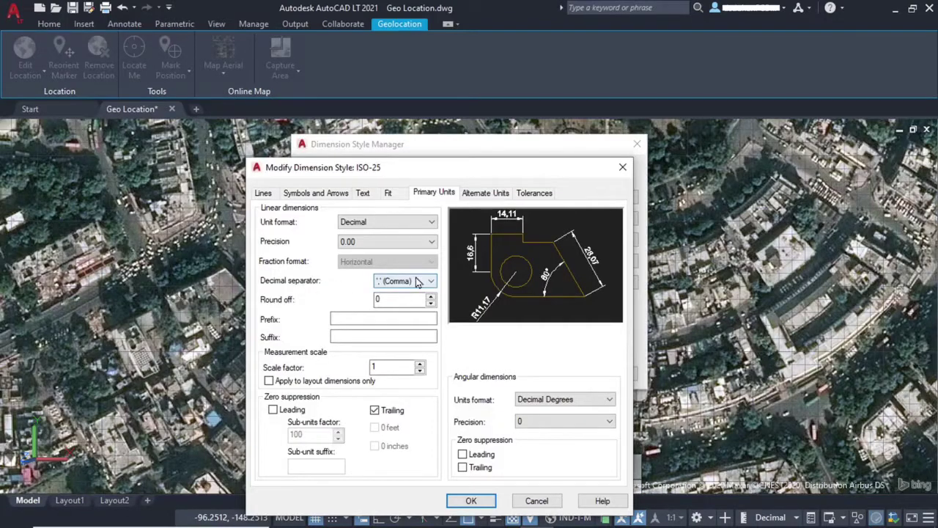
- Set ISO-25's decimal separator to Period, then confirm and close the dimension style dialogs
click(421, 283)
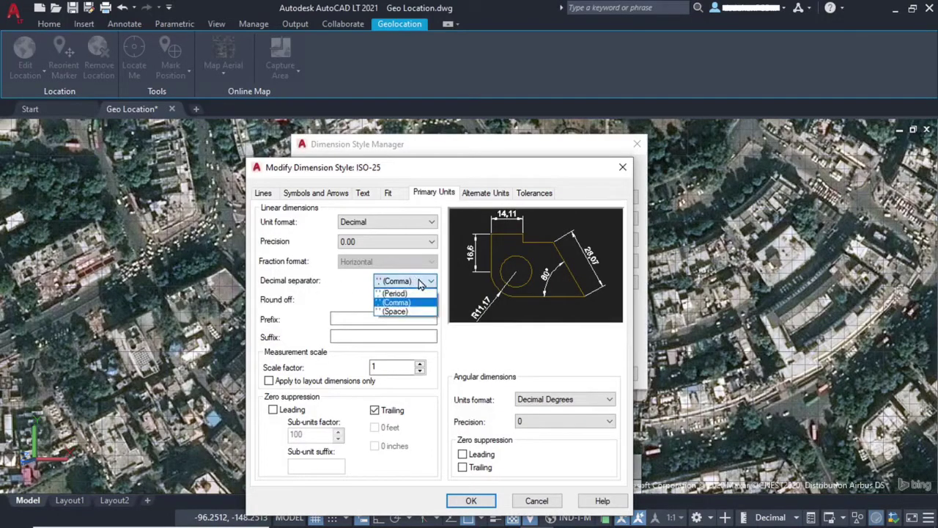
click(412, 296)
click(471, 501)
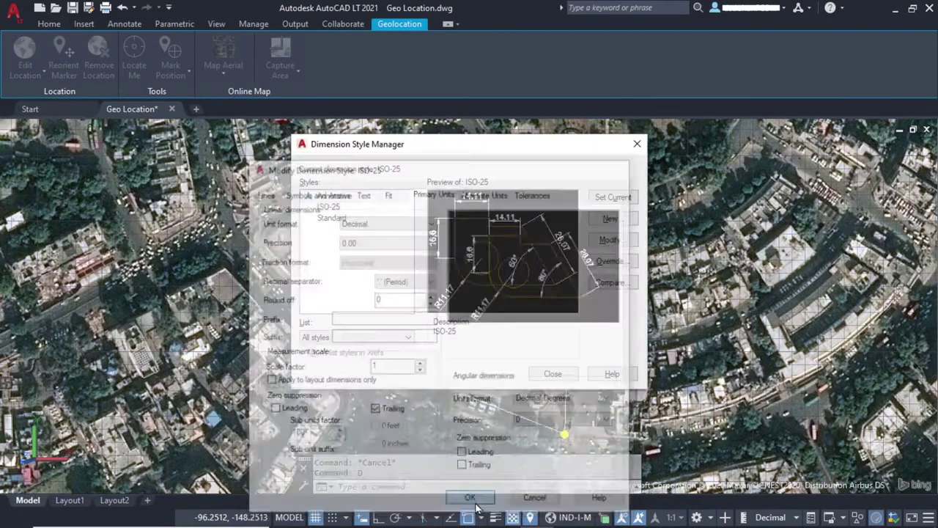
click(555, 375)
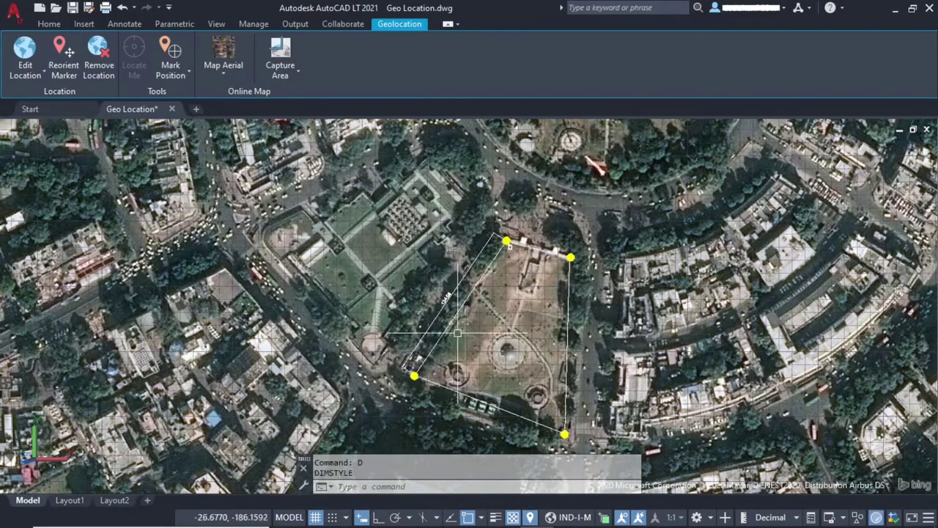
scroll(455, 312, up, 10)
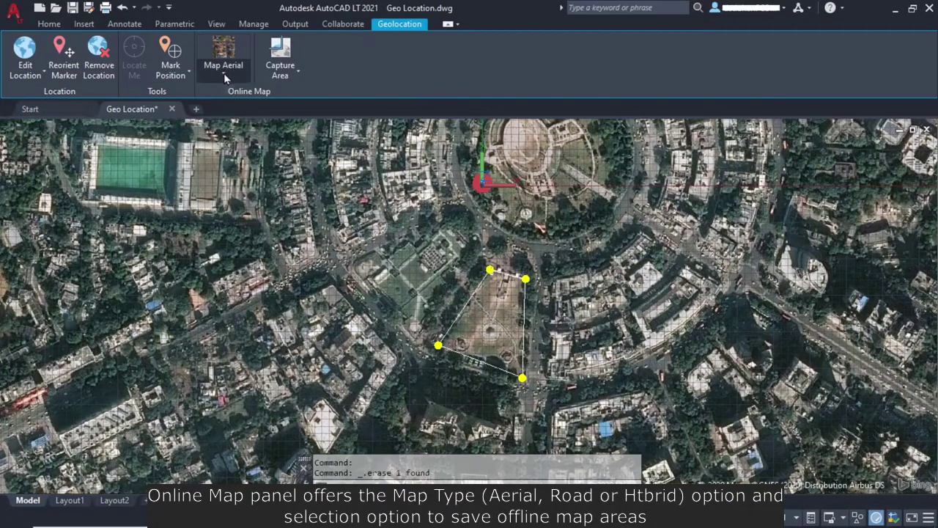
- Change the base map to Map Road, turn the grid off with F7, then pick Map Hybrid
click(224, 72)
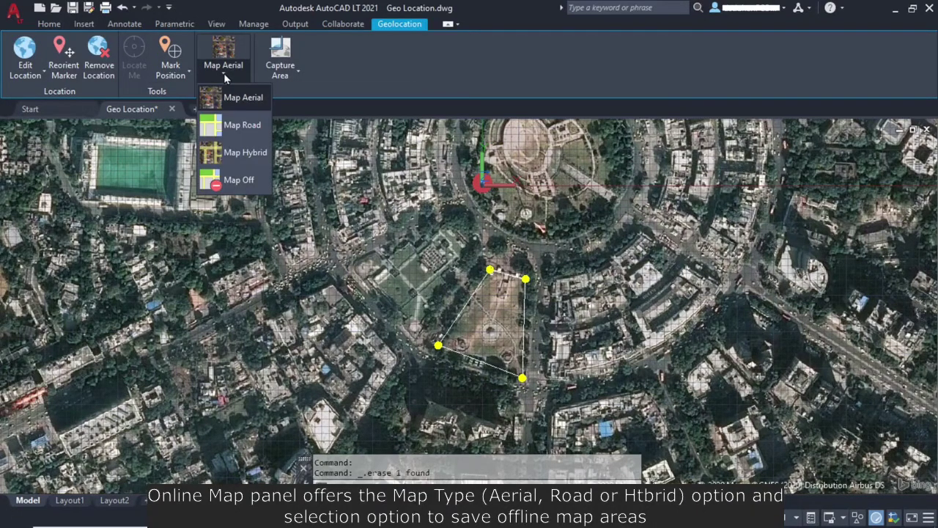
click(240, 126)
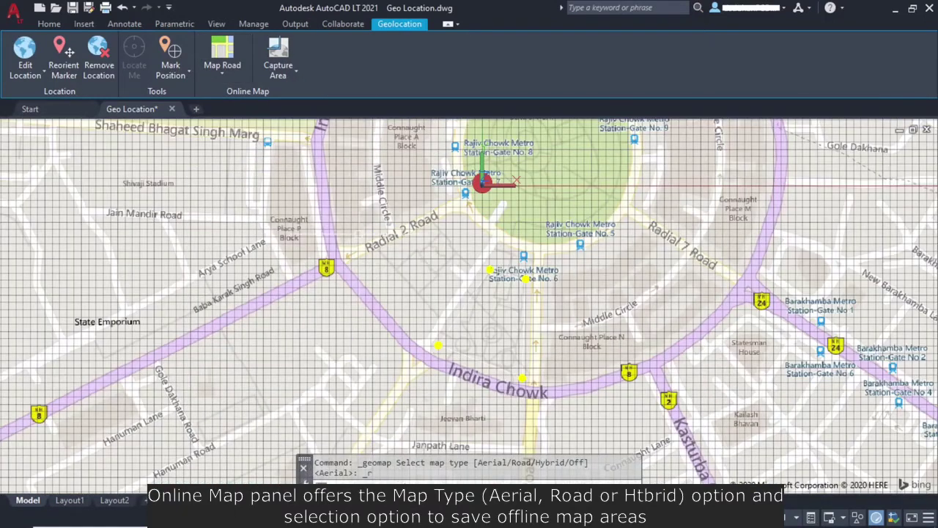
key(F7)
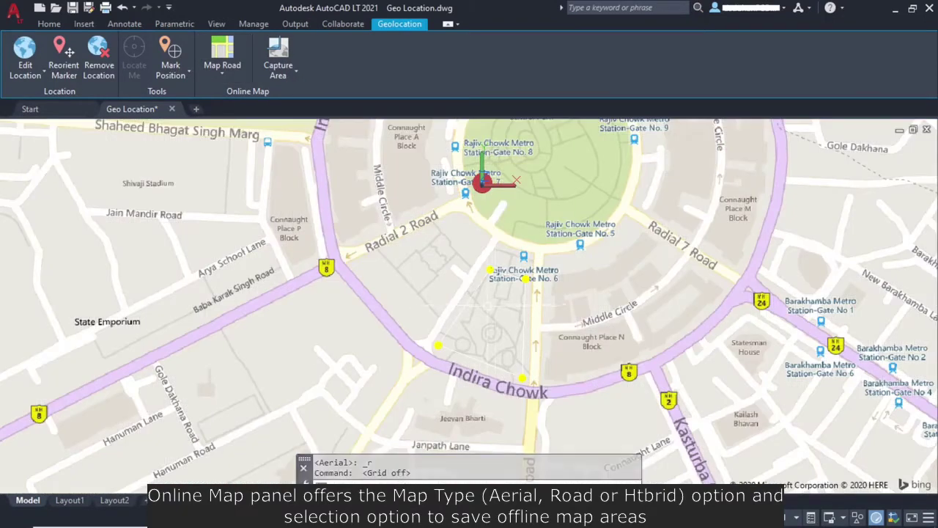
click(222, 71)
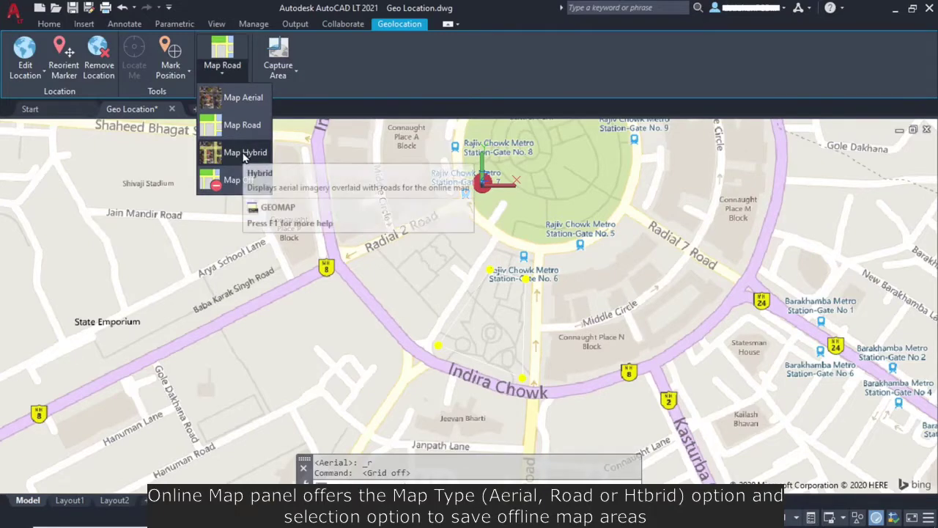
click(244, 154)
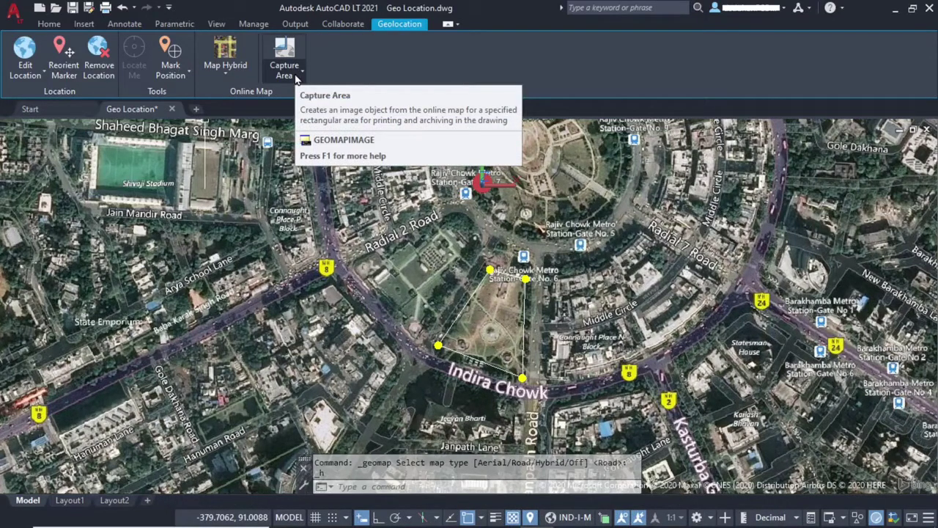
- Capture the aerial map image in a window around the outlined plot near Indira Chowk
scroll(466, 299, down, 2)
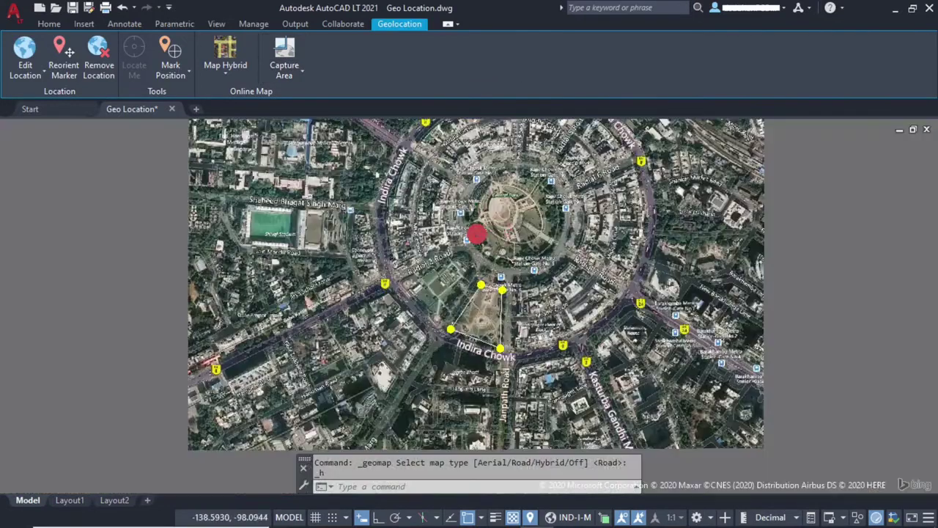
click(299, 73)
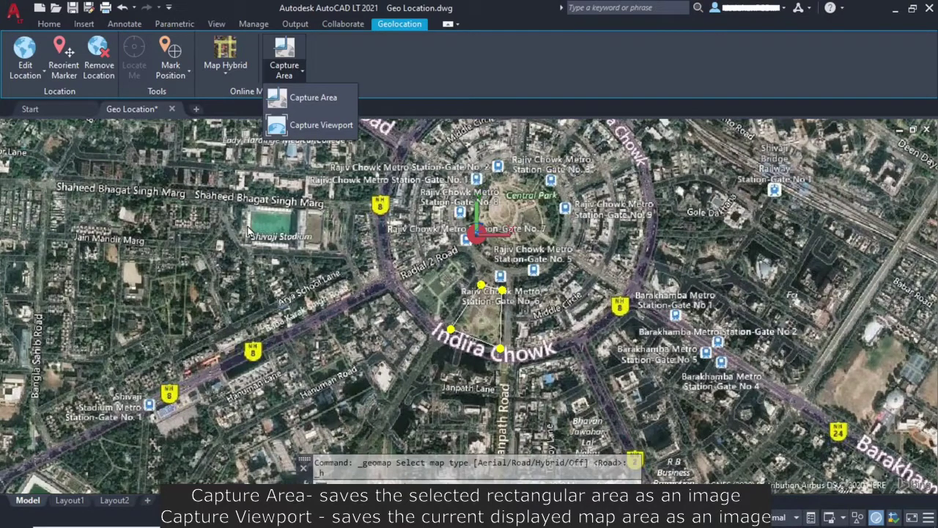
click(302, 99)
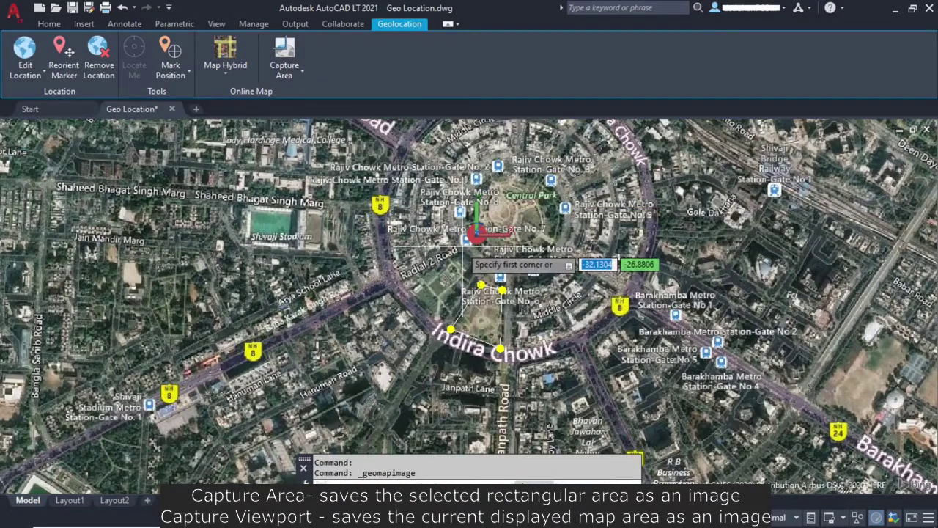
click(413, 244)
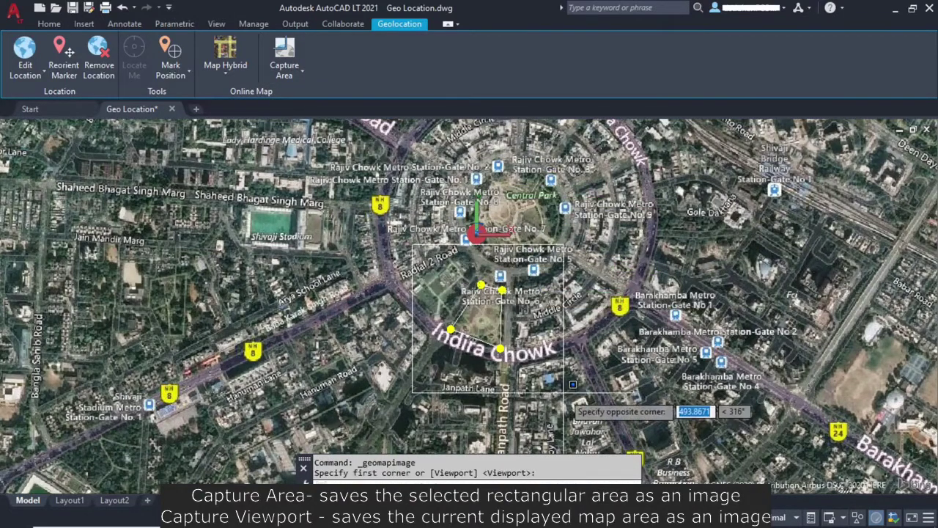
click(568, 396)
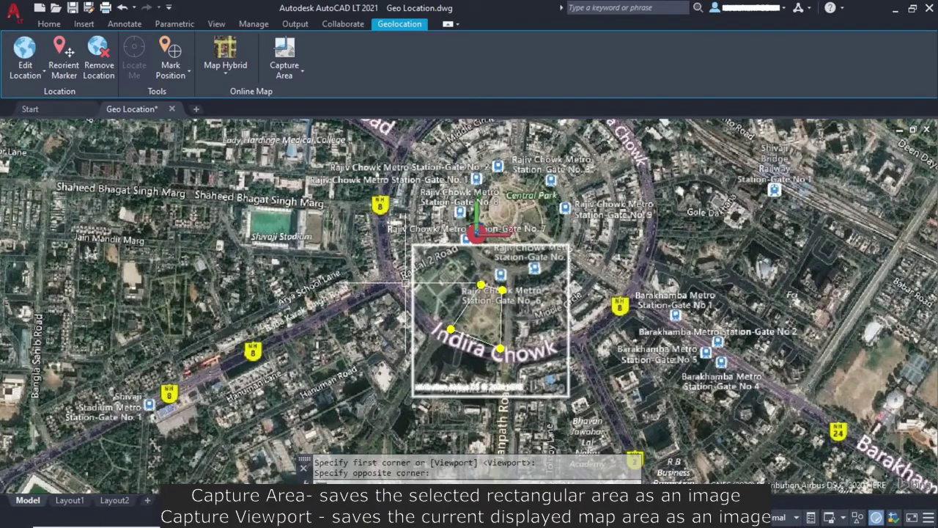
click(285, 58)
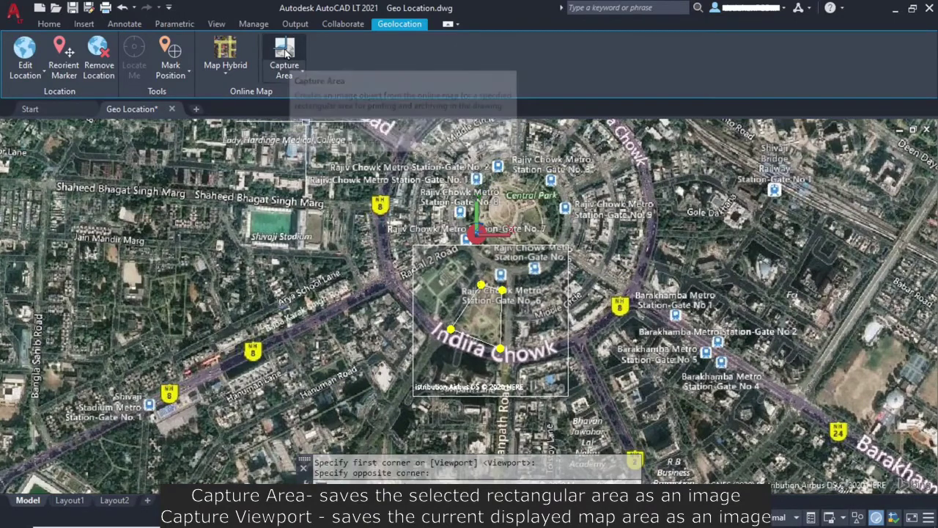
- Capture map windows west over Shivaji Stadium and east over the Barakhamba Metro area
click(87, 157)
click(359, 357)
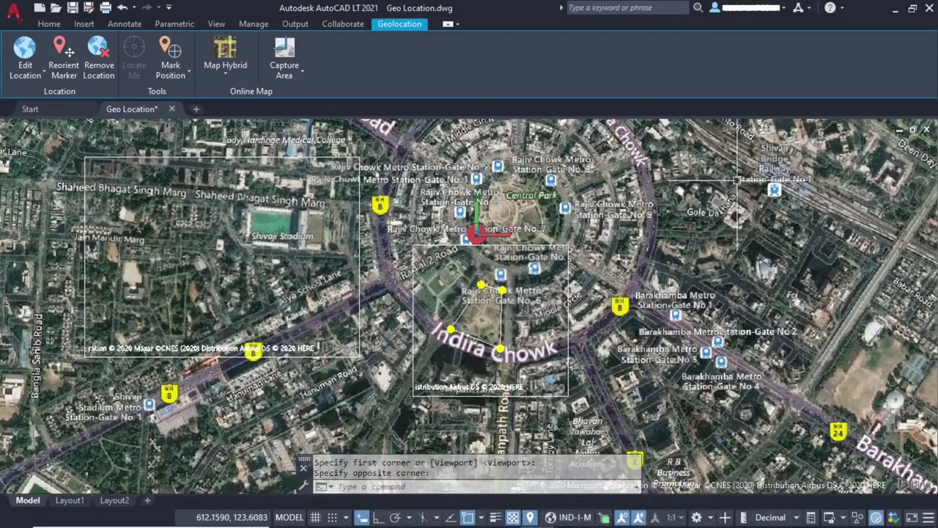
key(Return)
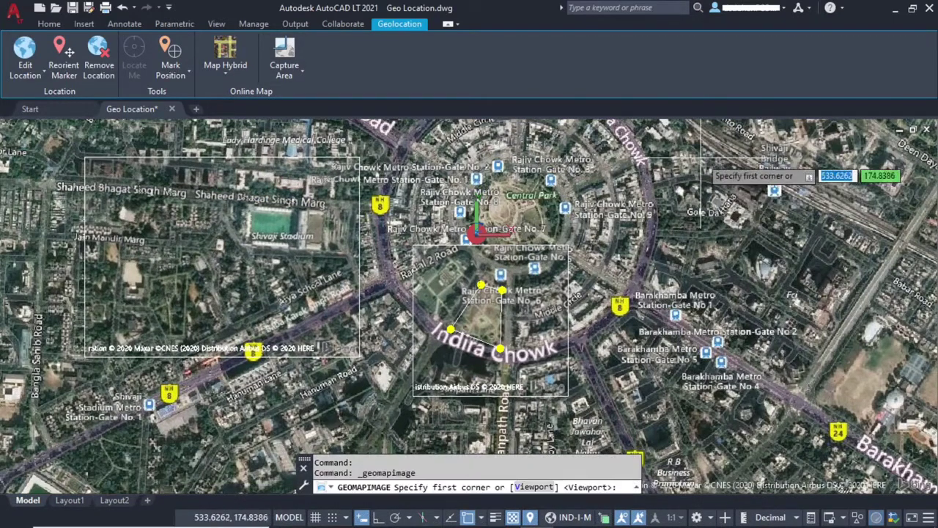
click(697, 155)
click(870, 394)
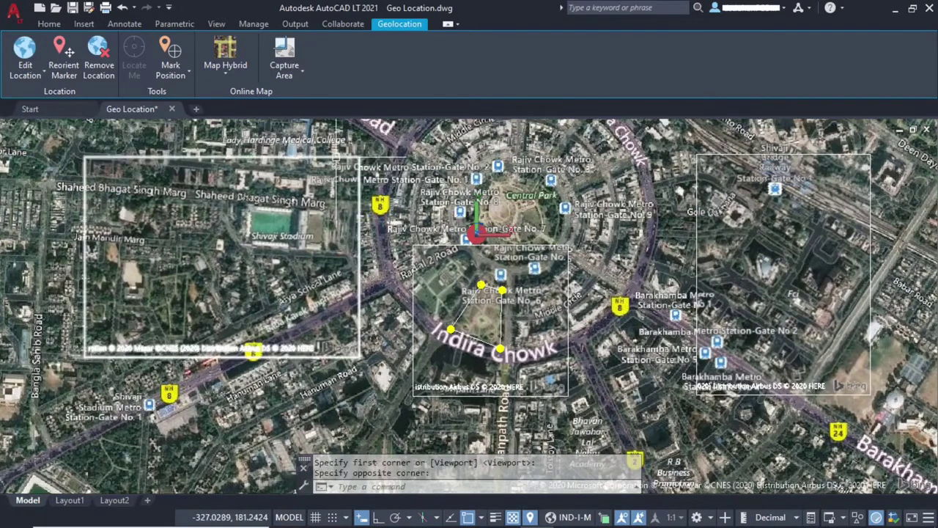
- Switch the western Shivaji Stadium image to Map Road and reload it at optimized resolution
click(336, 156)
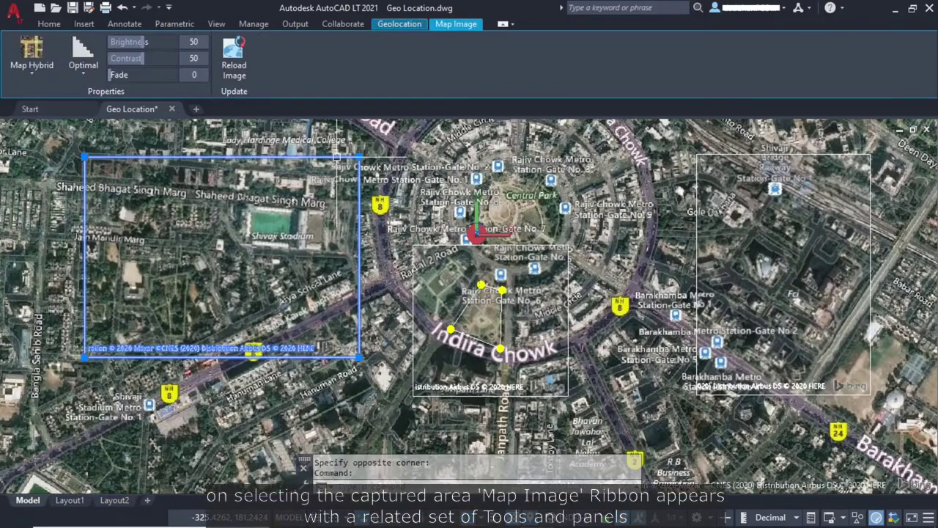
click(32, 79)
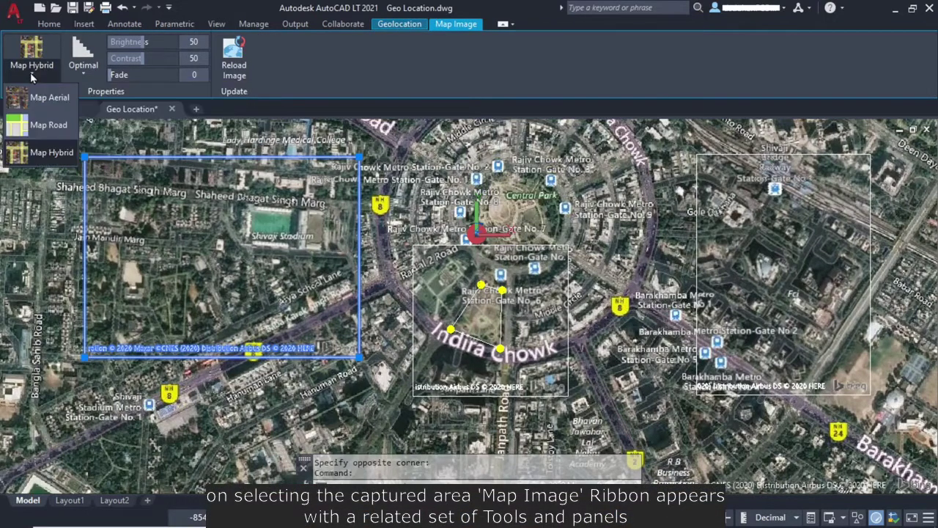
click(42, 125)
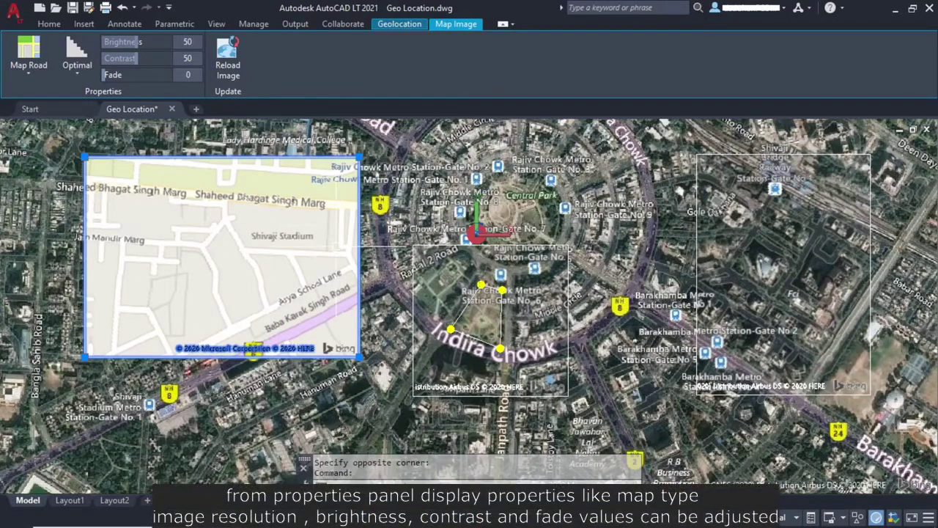
click(227, 59)
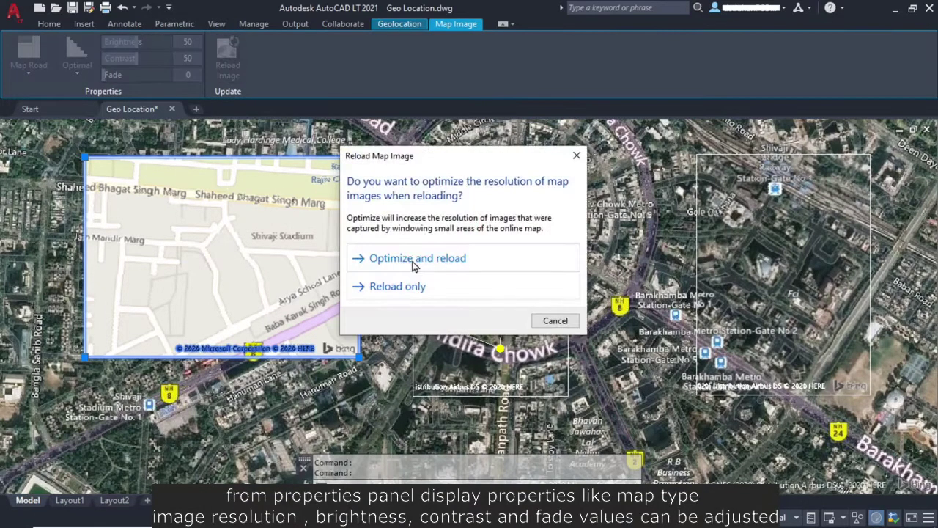
click(407, 264)
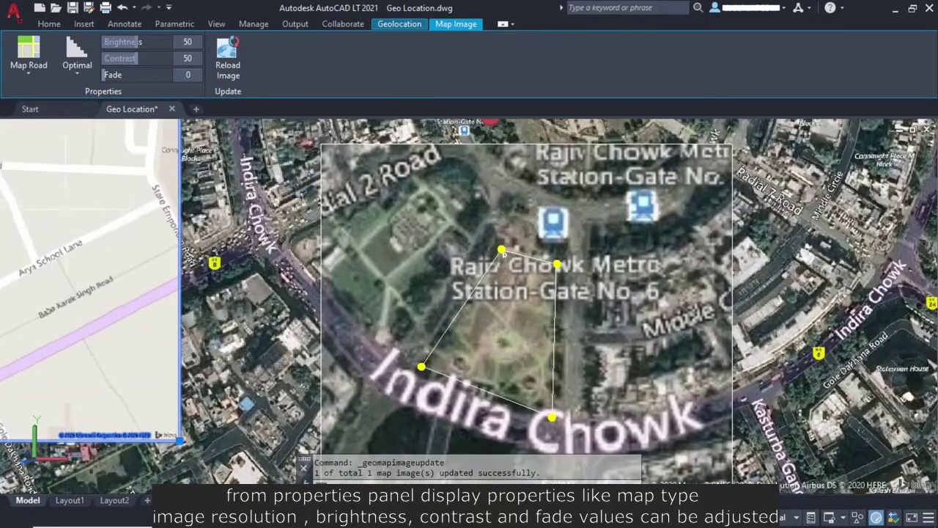
scroll(564, 312, down, 5)
click(547, 368)
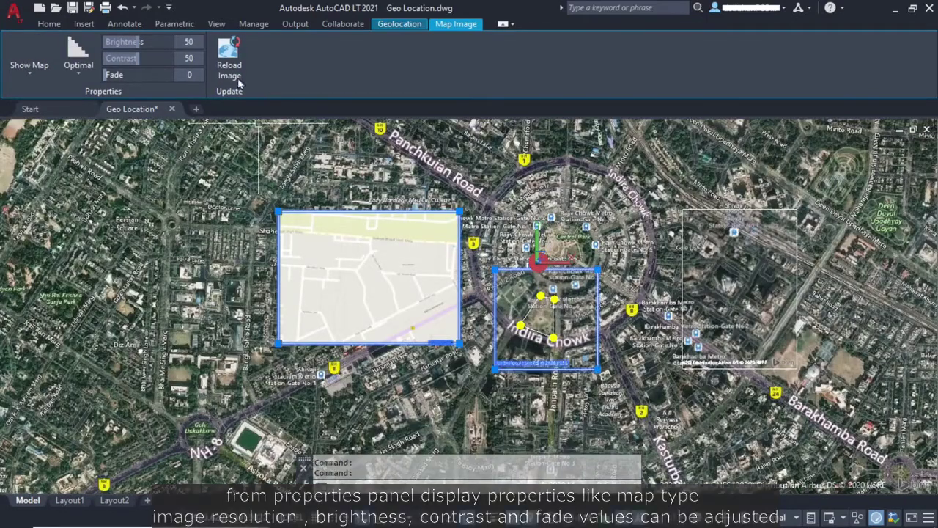
- Set the captured image around the plot to Map Aerial
key(Escape)
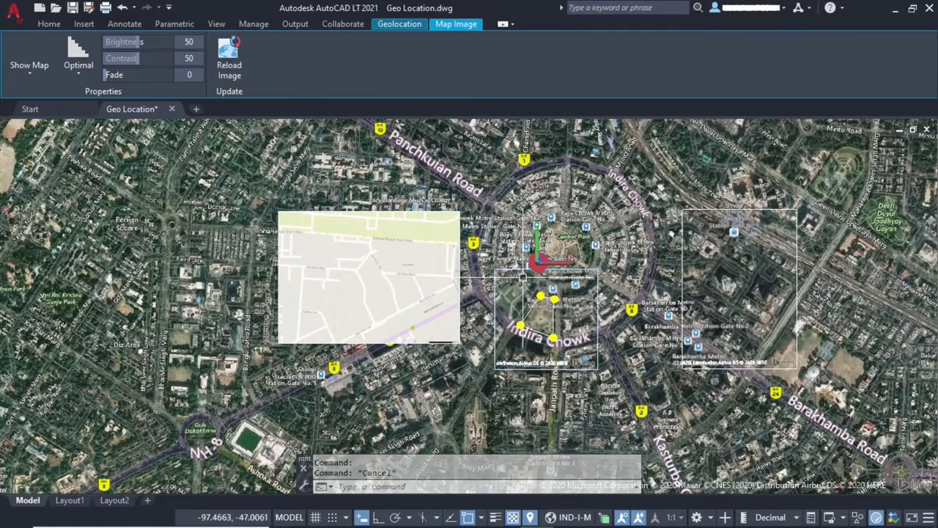
click(546, 369)
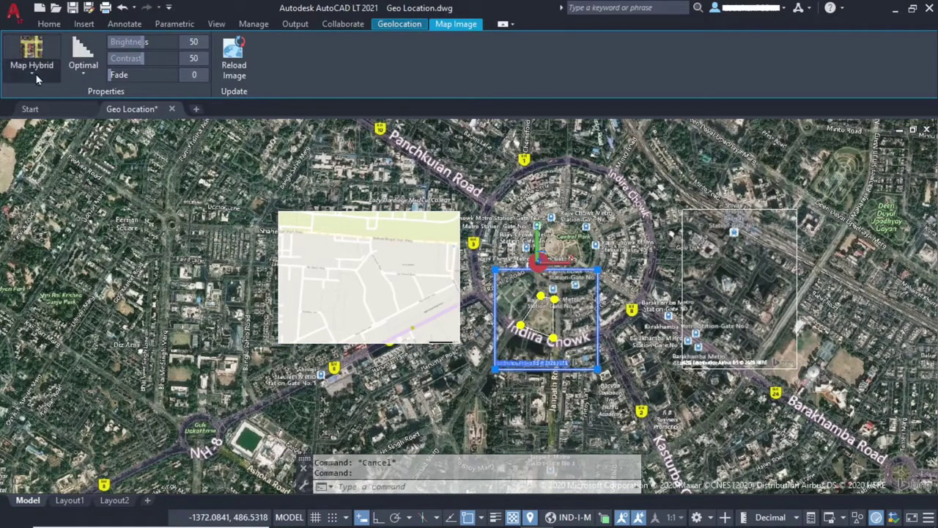
click(40, 72)
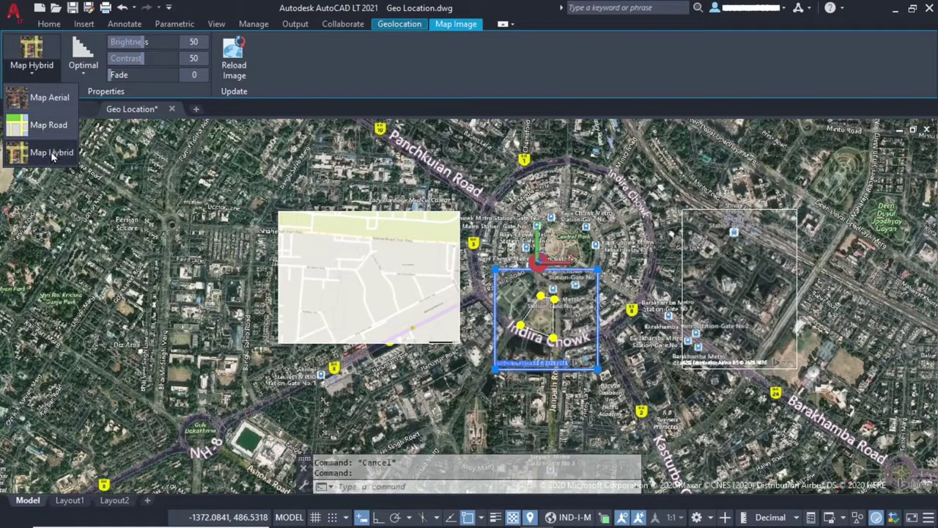
click(50, 101)
key(Escape)
scroll(467, 307, up, 4)
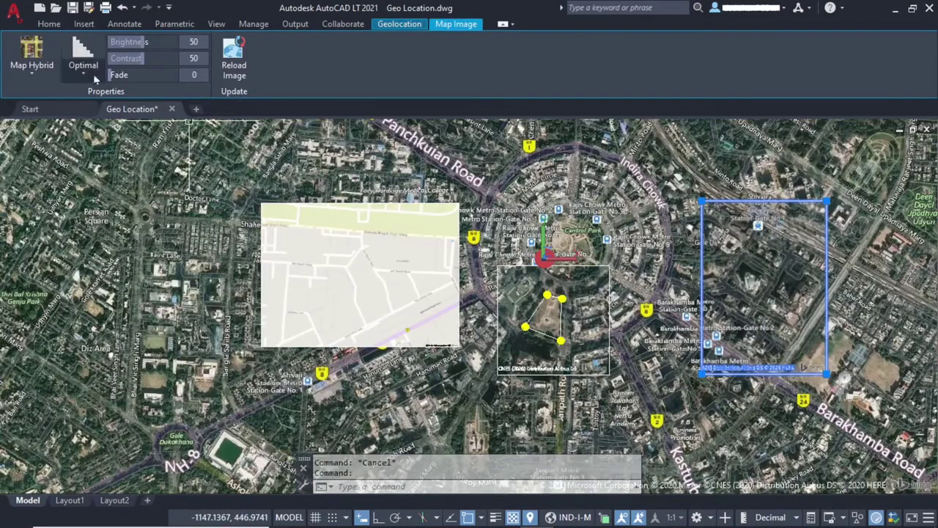
- Switch the eastern Barakhamba image to Map Road and reload it at optimized resolution
click(38, 76)
click(40, 123)
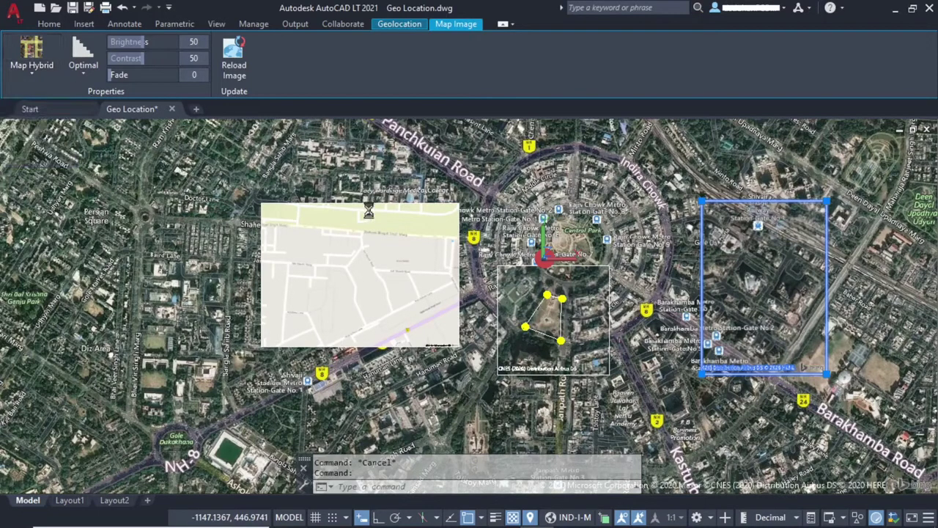
scroll(850, 260, up, 3)
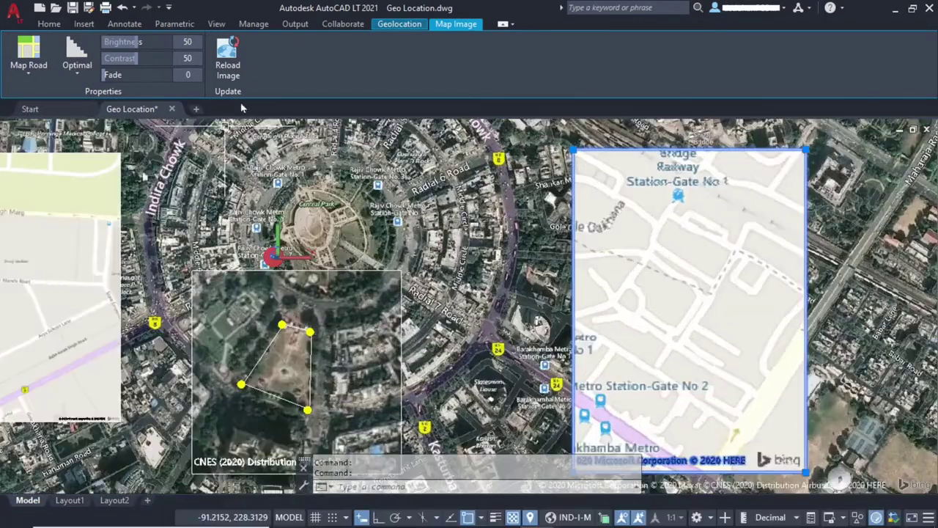
click(228, 67)
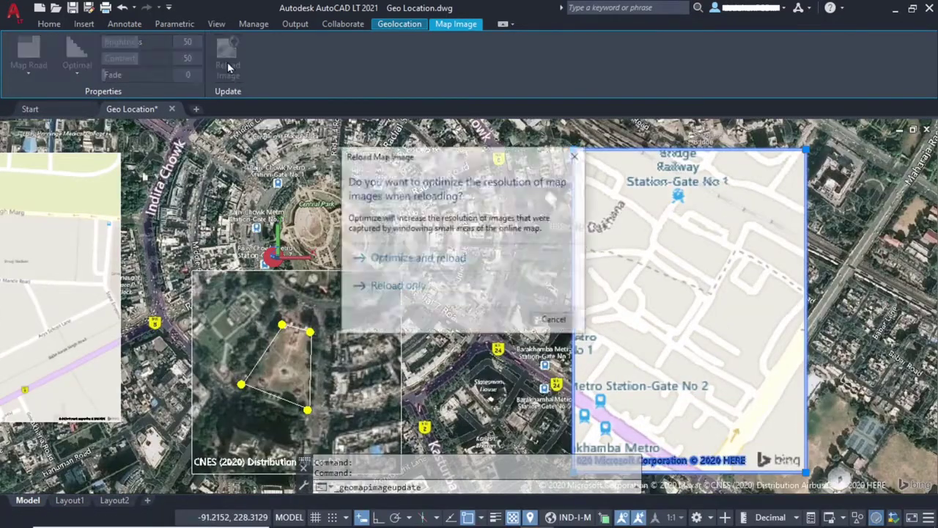
click(400, 262)
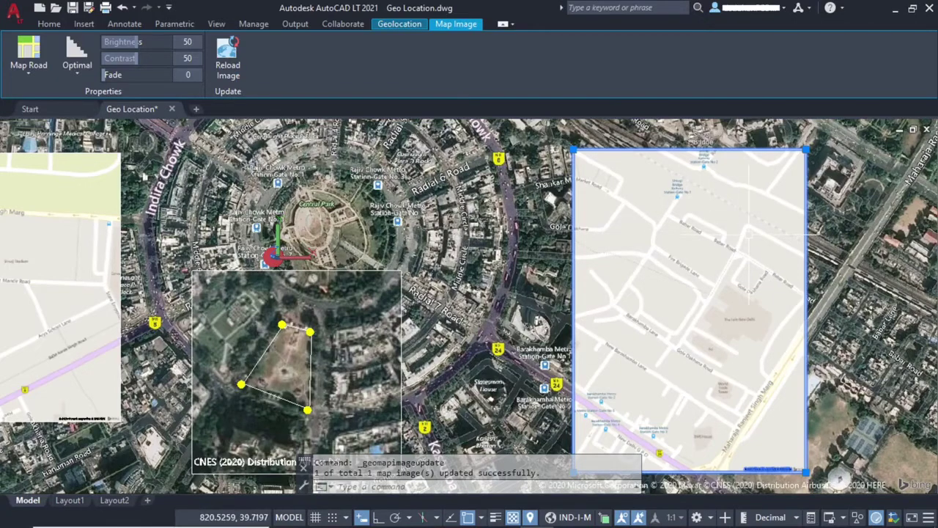
scroll(473, 316, up, 3)
scroll(535, 316, down, 5)
click(77, 64)
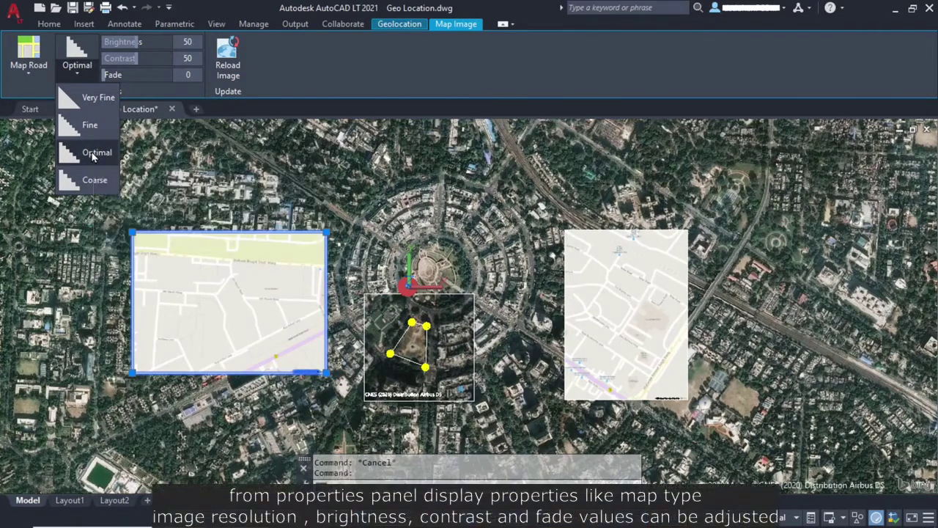
- Keep the western image's resolution at Optimal and reload it with optimized resolution
click(93, 154)
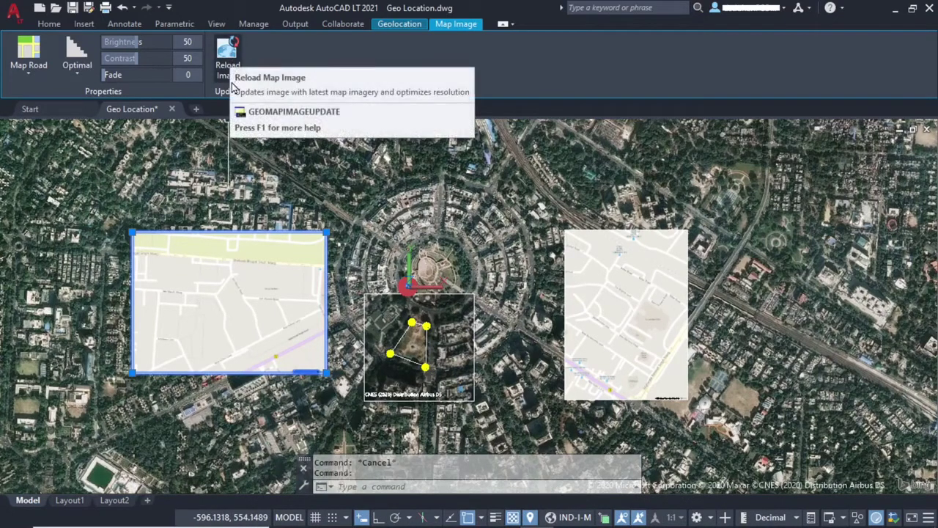
click(229, 55)
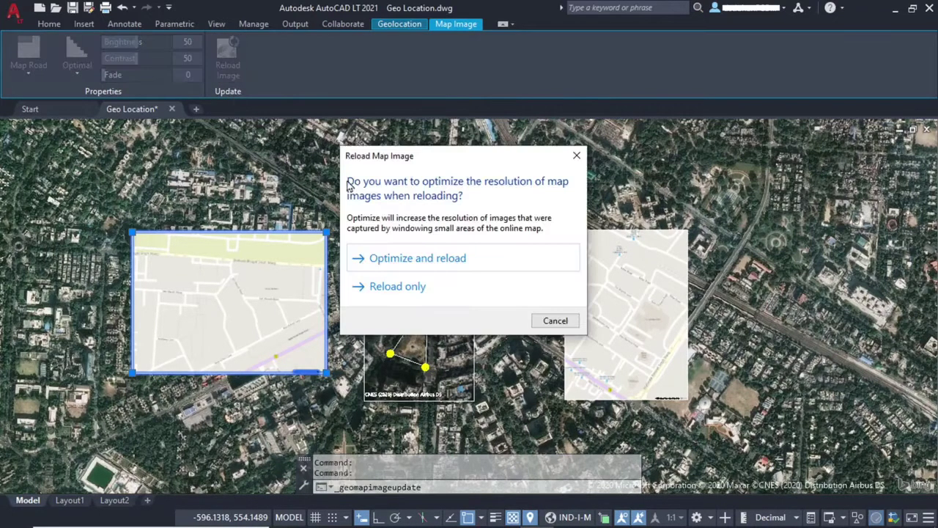
click(410, 261)
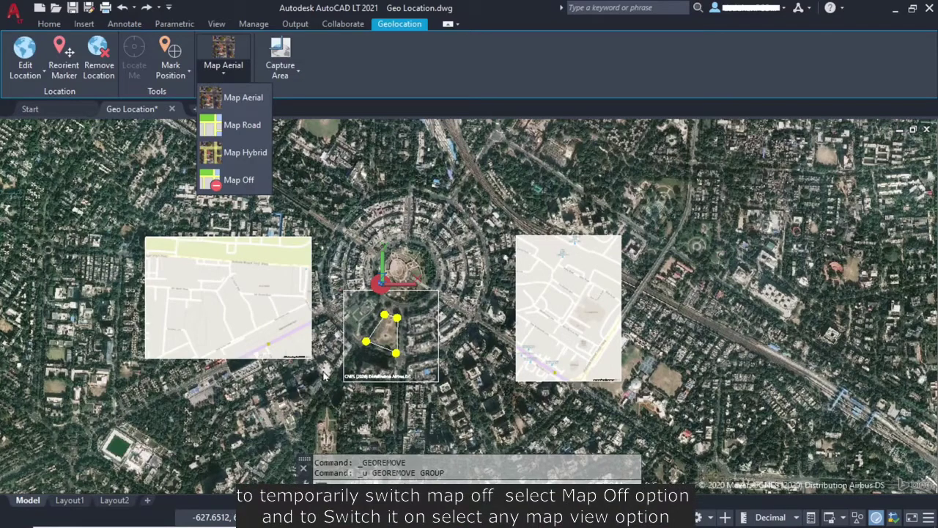
click(233, 182)
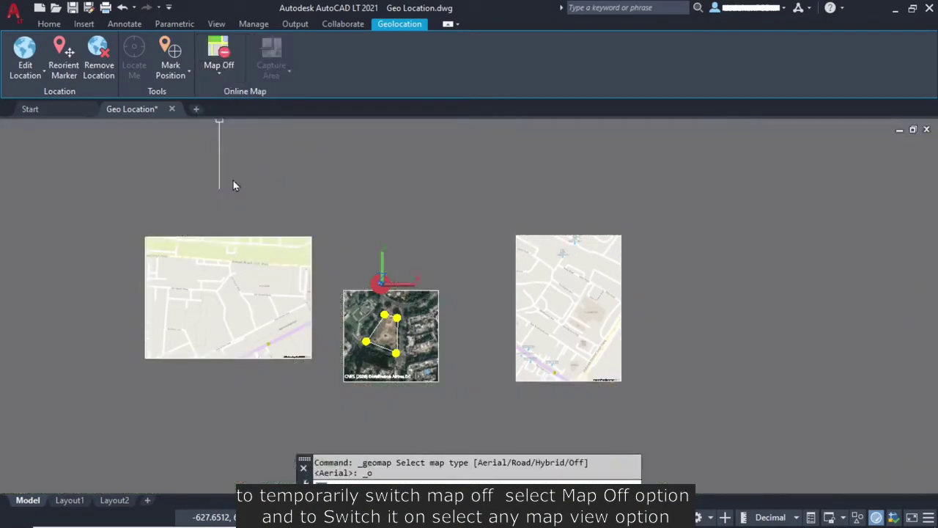
click(221, 75)
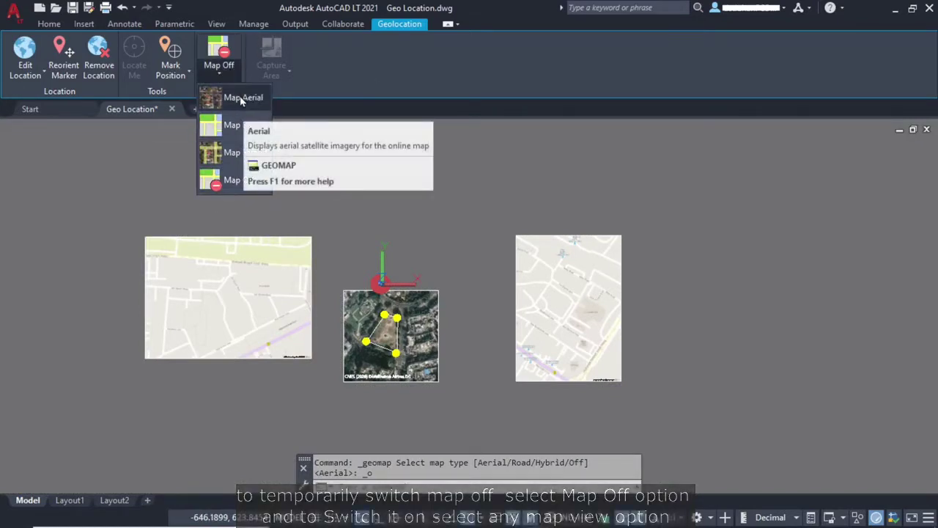
click(241, 98)
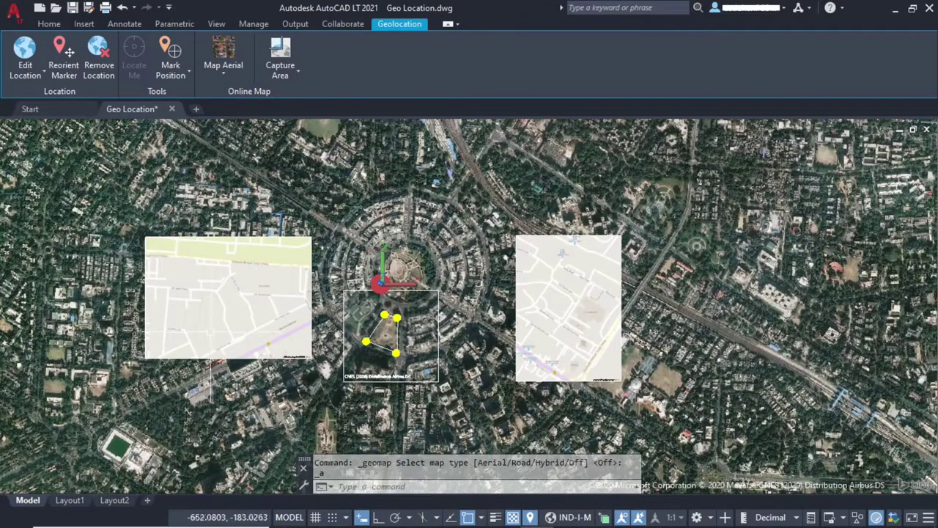
scroll(469, 308, up, 1)
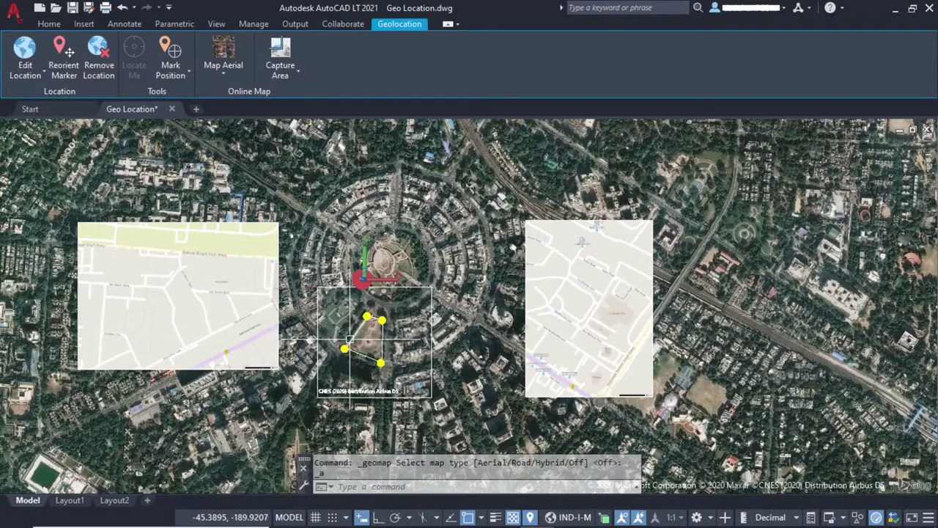
scroll(349, 339, down, 1)
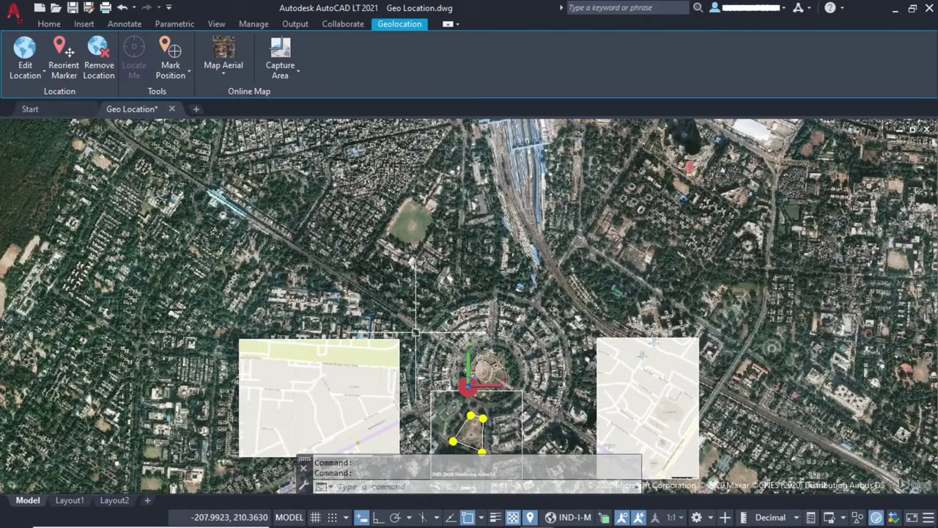
middle_drag(416, 333, 366, 233)
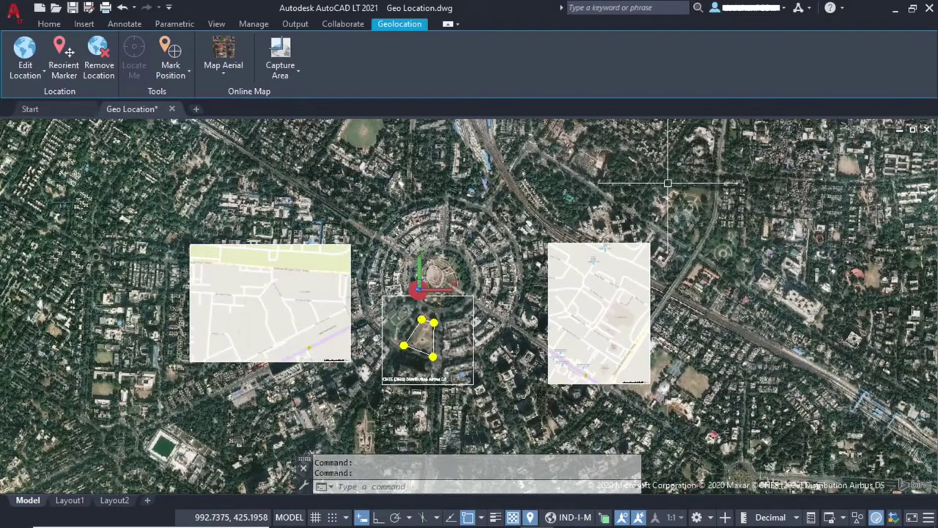